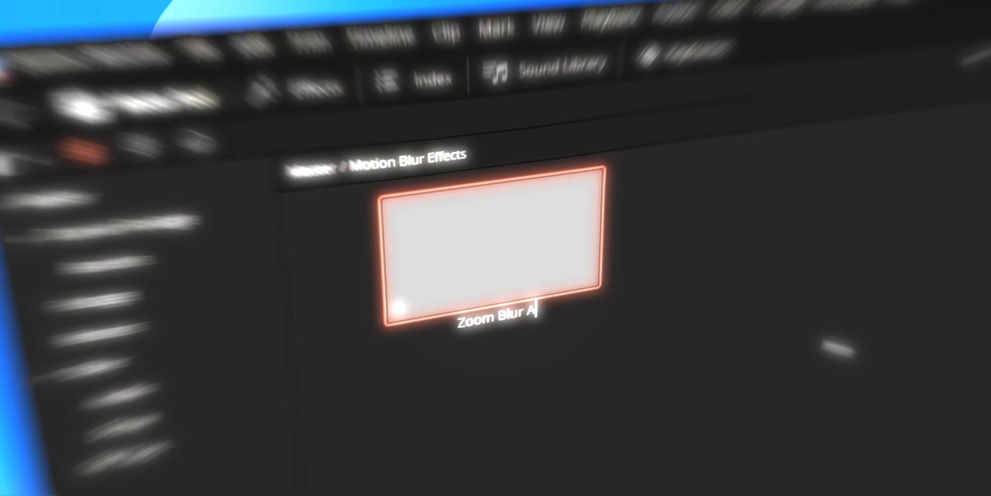
# Step: Find the Adjustment Clip effect and place it on the track above the cut between the two compound clips
pyautogui.write('djustment')
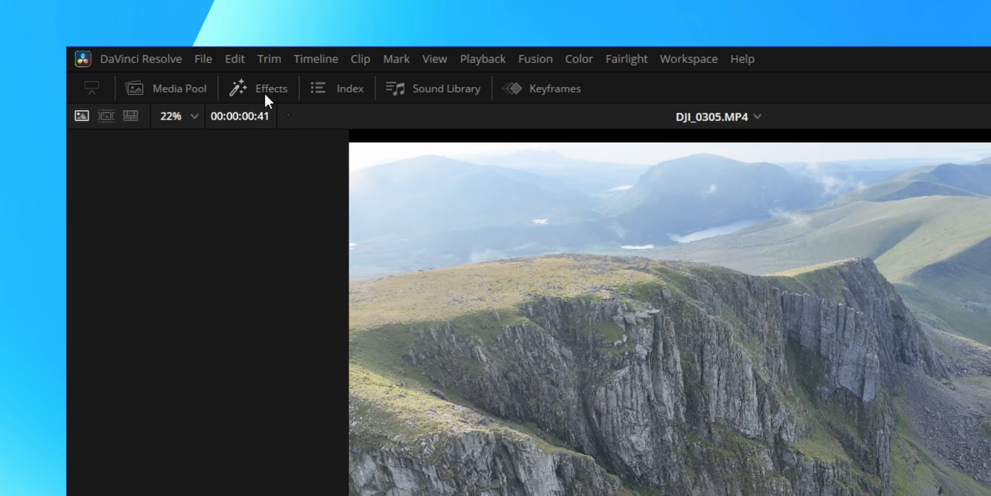
pyautogui.click(79, 17)
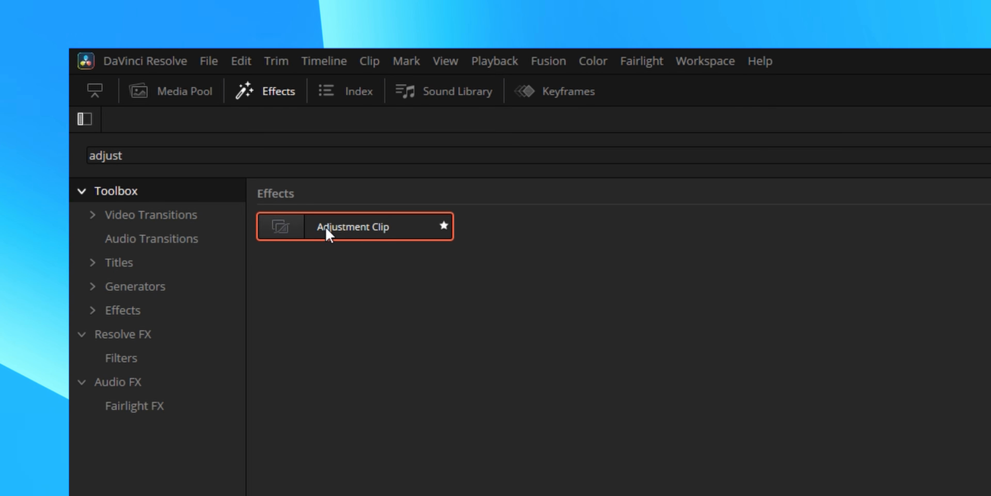
pyautogui.moveTo(326, 228); pyautogui.dragTo(451, 229)
pyautogui.scroll(4, 421, 252)
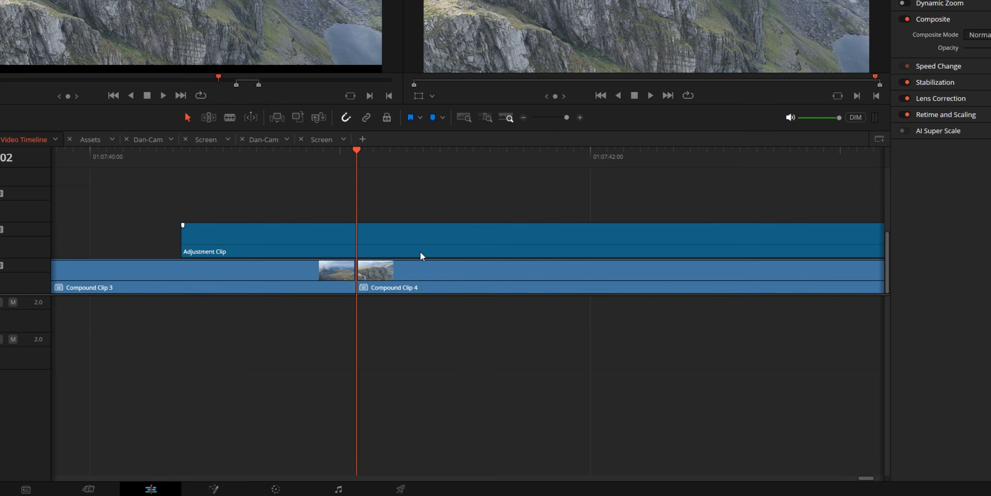
# Step: Split the adjustment clip shortly after the cut between the compound clips and delete the excess part
pyautogui.press('b')
pyautogui.click(531, 234)
pyautogui.press('a')
pyautogui.click(578, 235)
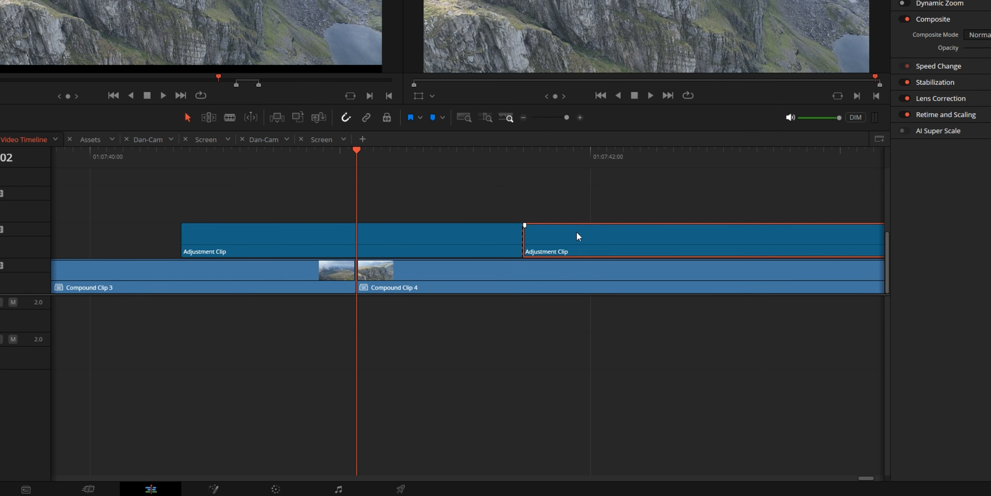
pyautogui.press('Delete')
pyautogui.click(359, 247)
pyautogui.moveTo(358, 247); pyautogui.dragTo(429, 227)
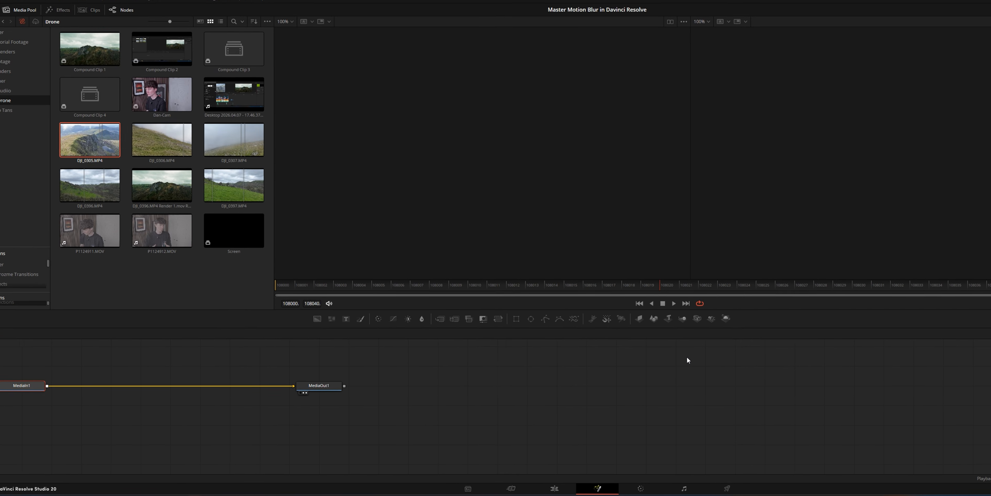
# Step: In Fusion, add a Transform node after MediaIn1 and keyframe its Size from 1.0 at the first frame to 10 at frame 108019
pyautogui.click(515, 332)
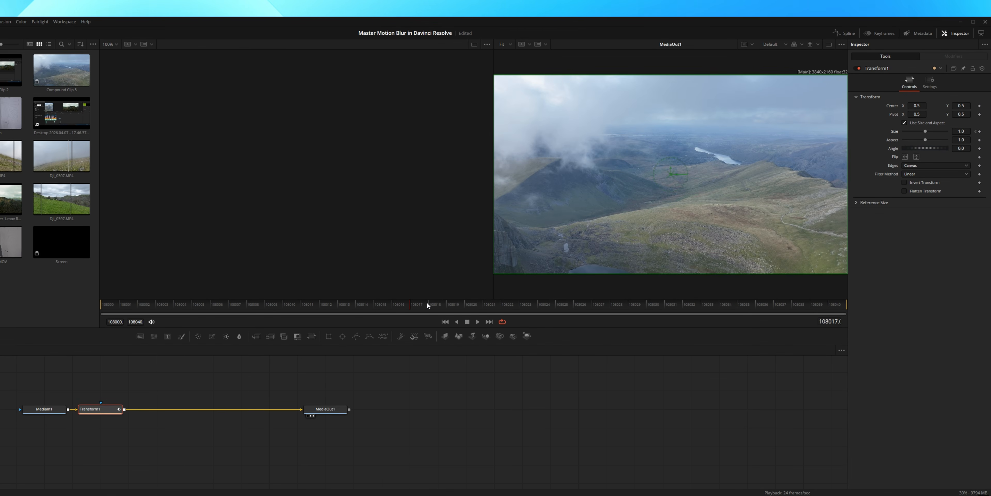
pyautogui.moveTo(427, 303); pyautogui.dragTo(455, 307)
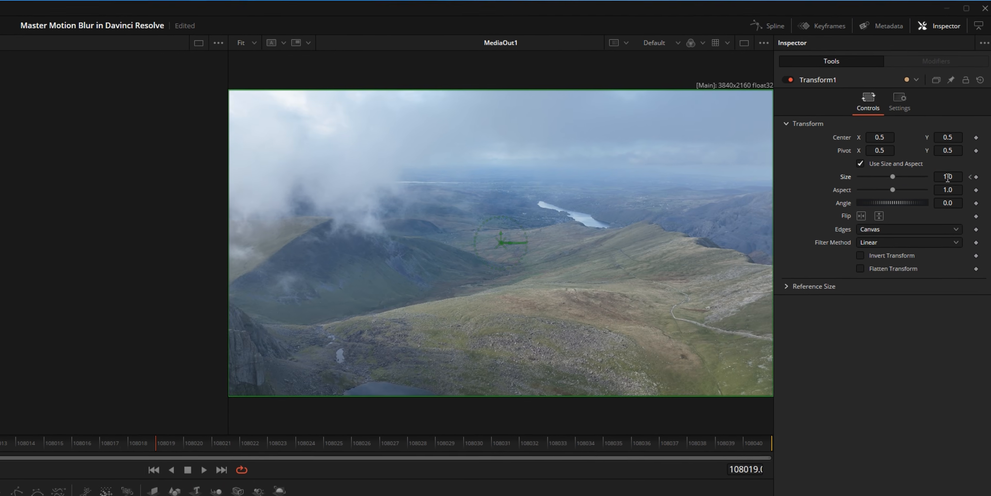
pyautogui.moveTo(961, 131); pyautogui.dragTo(988, 131)
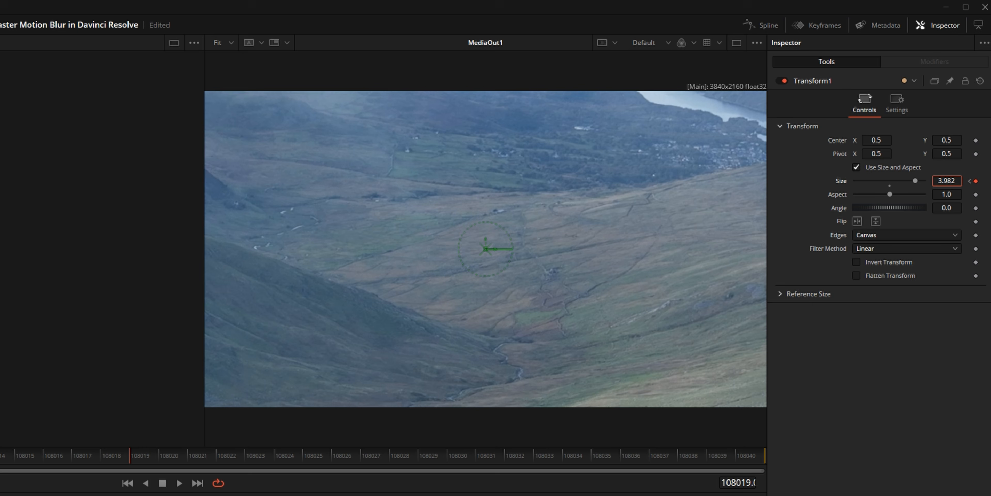
pyautogui.moveTo(952, 185); pyautogui.dragTo(964, 185)
pyautogui.write('1')
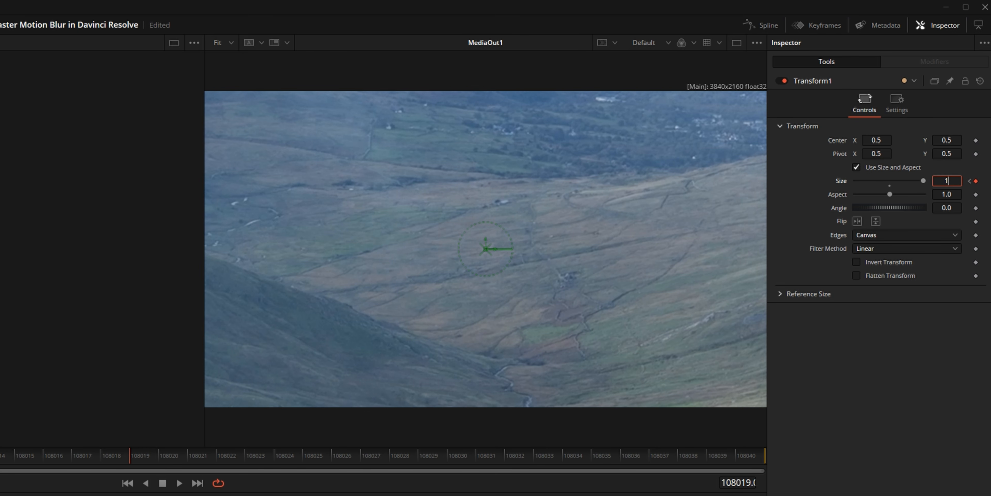
pyautogui.write('0')
pyautogui.press('Tab')
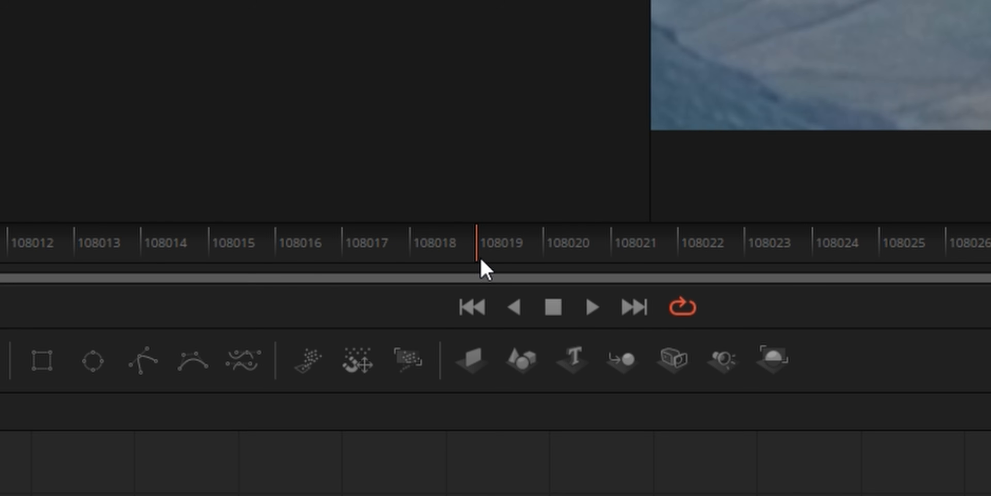
# Step: Move to frame 108020 and keyframe the Transform's Size at 0.3
pyautogui.moveTo(132, 456); pyautogui.dragTo(162, 457)
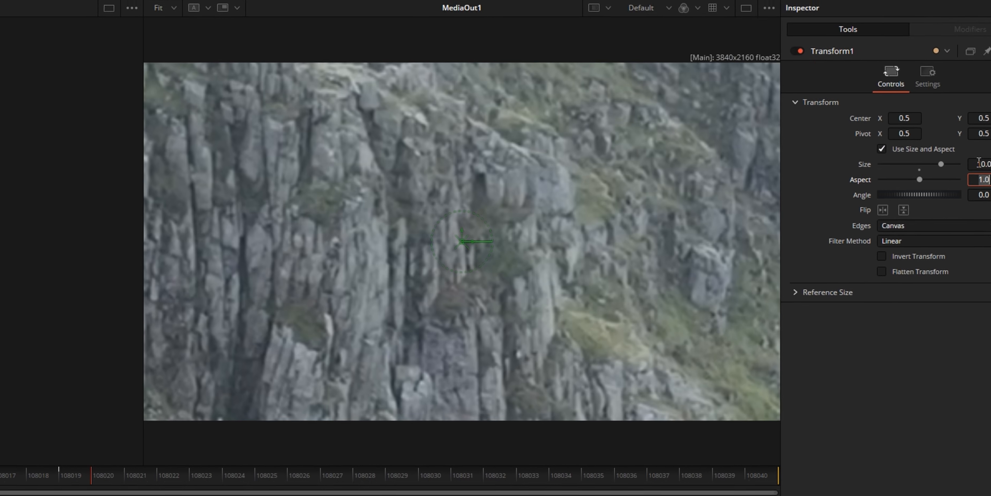
pyautogui.click(942, 183)
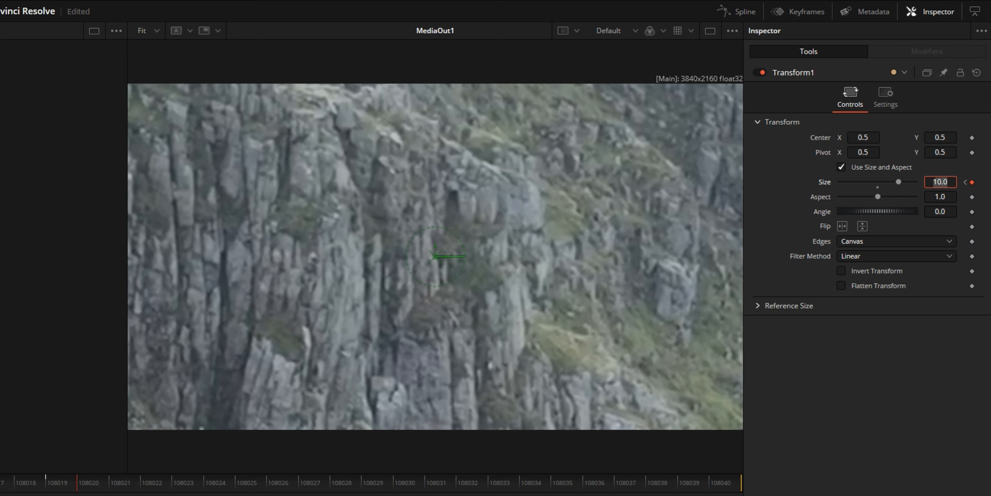
pyautogui.write('0.3')
pyautogui.press('Tab')
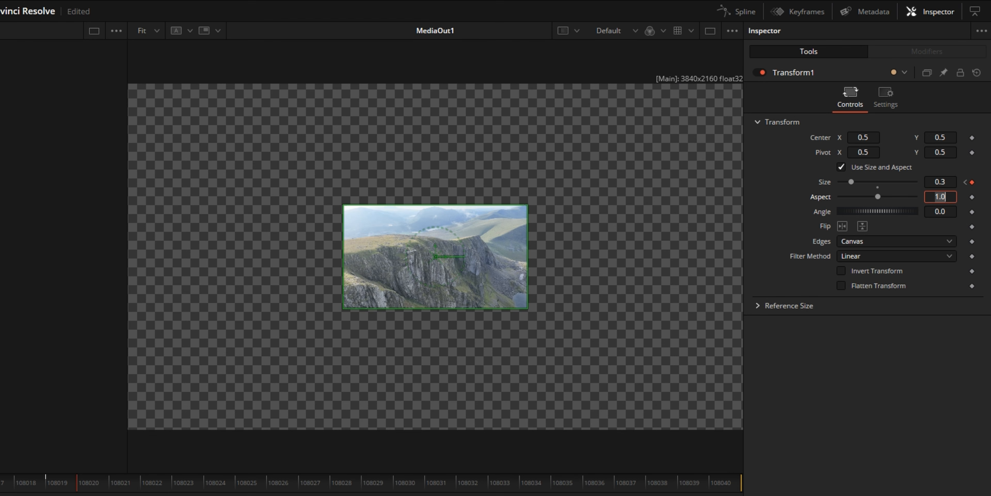
# Step: Set the Transform's Edges to Mirror and keyframe its Size at 1.0 on frame 108040
pyautogui.click(883, 243)
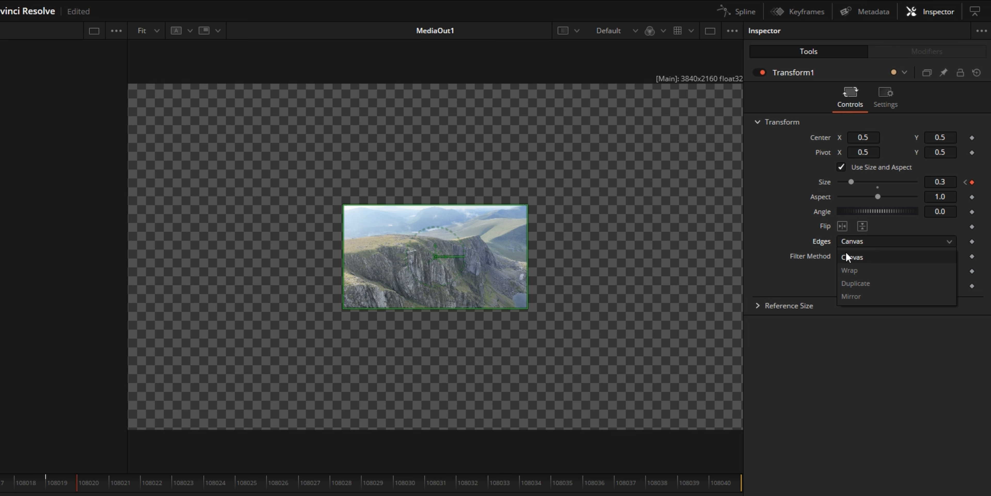
pyautogui.click(868, 292)
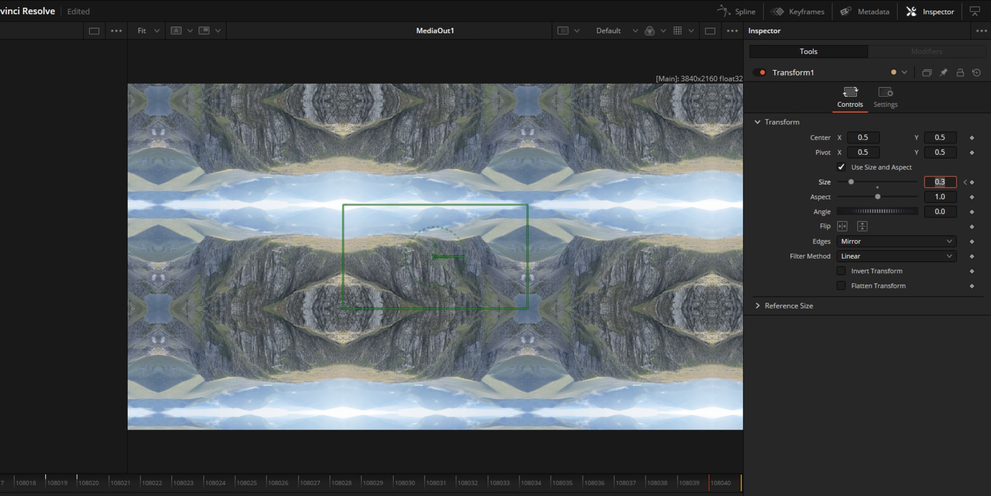
pyautogui.press('Tab')
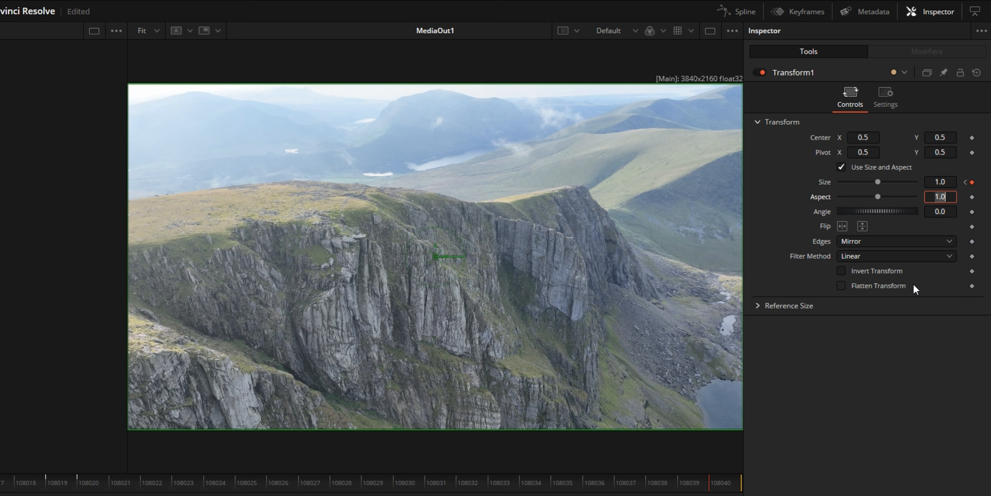
# Step: Open the Spline editor, enable the Transform1 Size curve and frame all its keyframes
pyautogui.scroll(2, 396, 234)
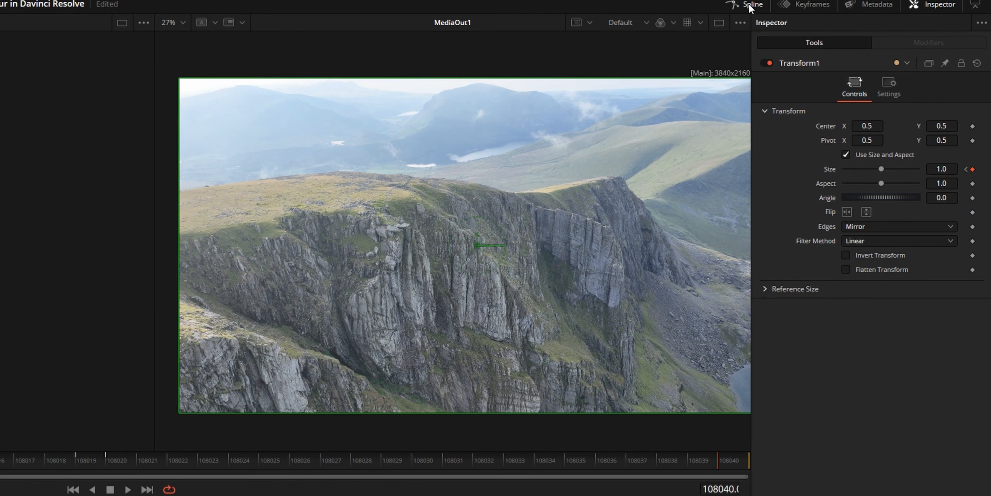
pyautogui.click(742, 16)
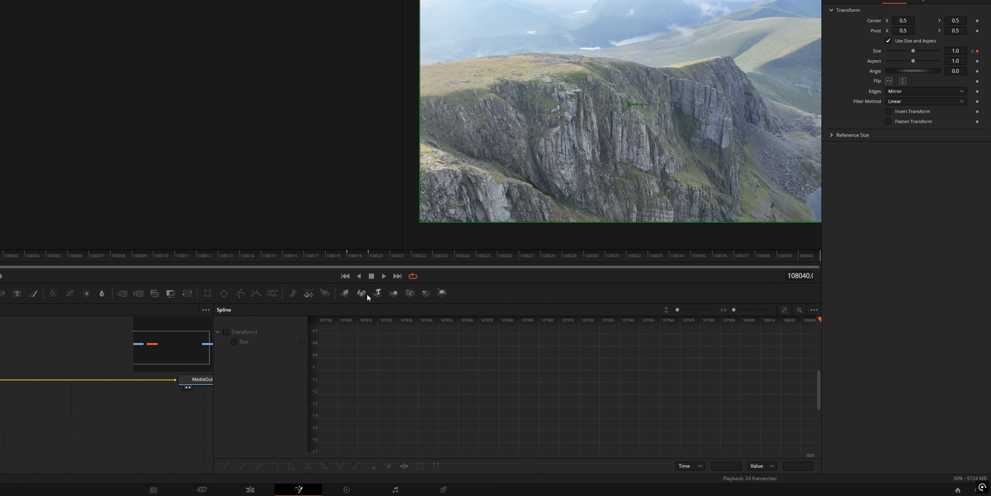
pyautogui.click(227, 333)
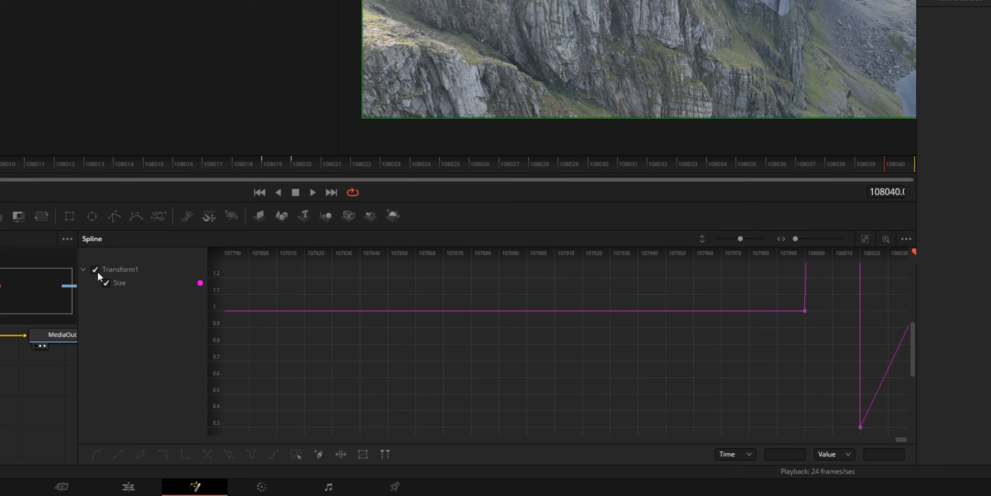
pyautogui.click(885, 221)
pyautogui.scroll(-4, 757, 289)
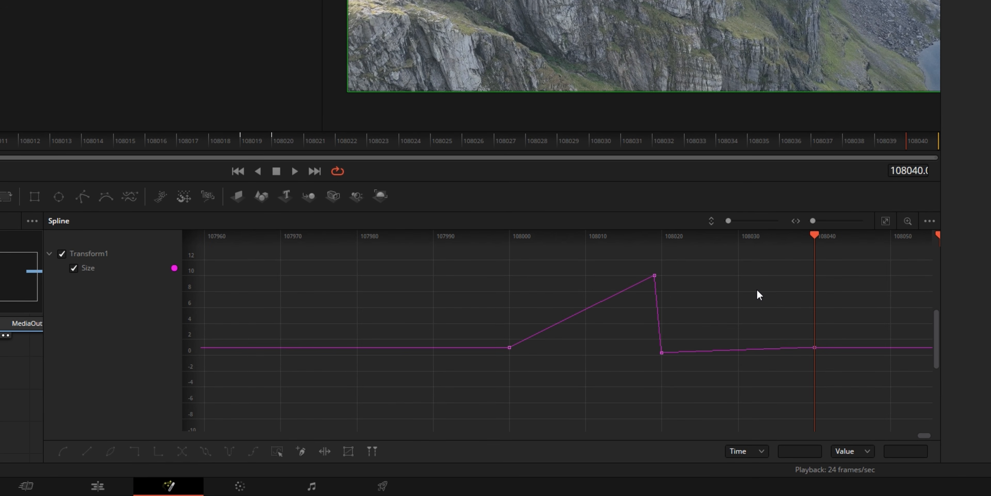
pyautogui.moveTo(757, 289); pyautogui.dragTo(644, 298)
pyautogui.scroll(2, 581, 313)
pyautogui.moveTo(581, 313); pyautogui.dragTo(675, 304)
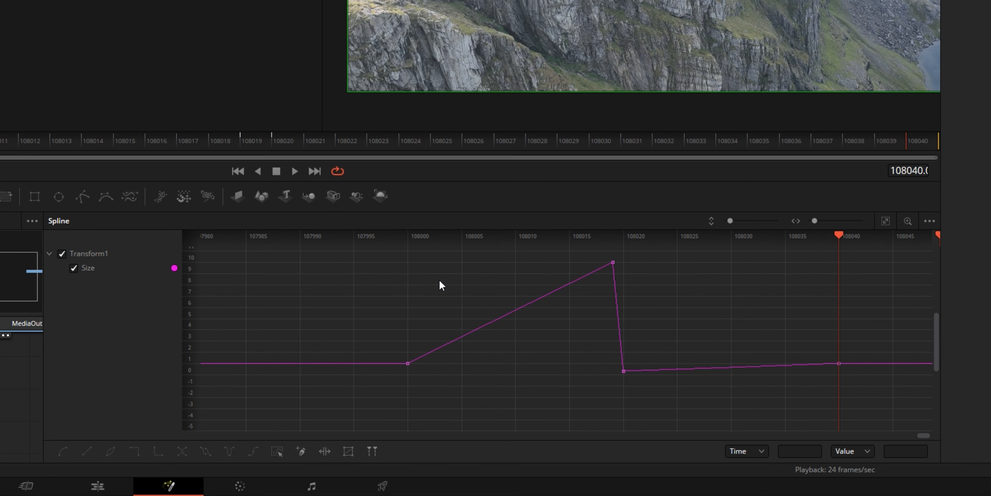
# Step: Smooth the Size curve so it eases out of the first keyframe and eases into the last one
pyautogui.moveTo(368, 270); pyautogui.dragTo(372, 284)
pyautogui.moveTo(306, 262); pyautogui.dragTo(427, 393)
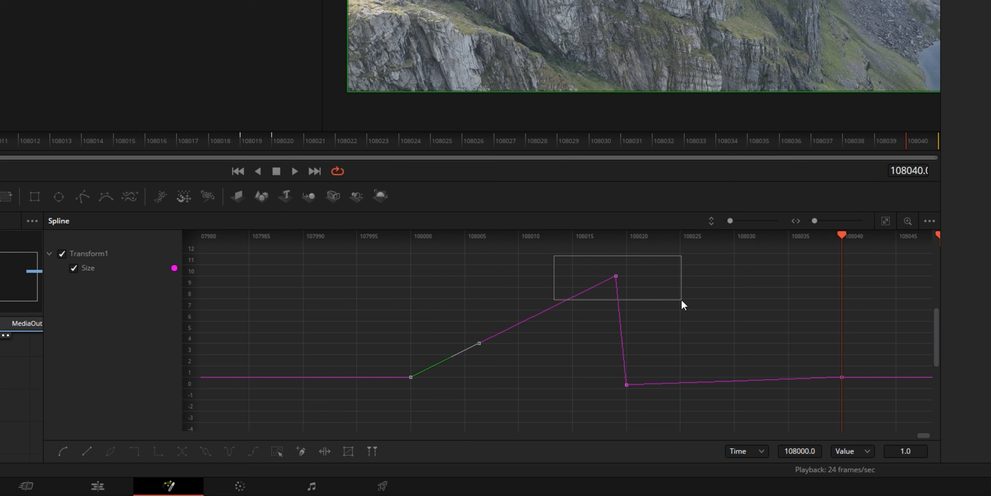
pyautogui.moveTo(655, 288); pyautogui.dragTo(578, 325)
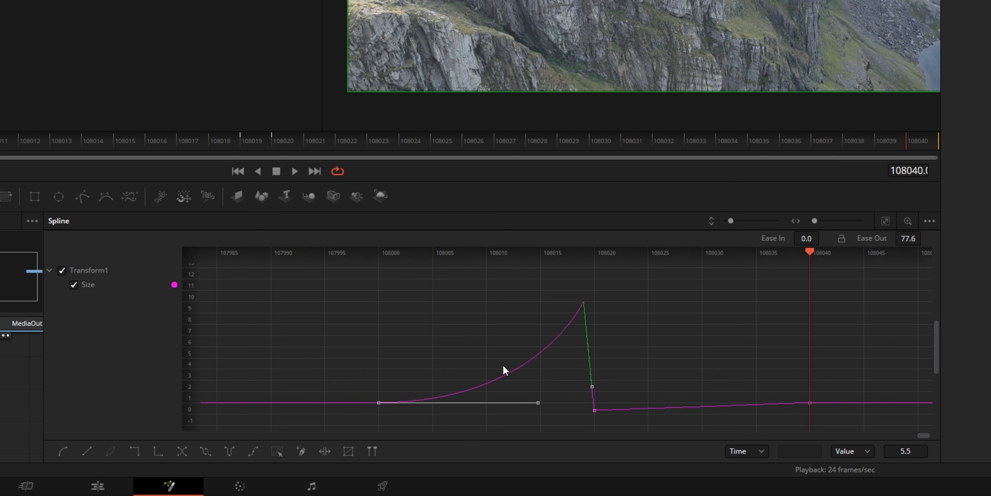
pyautogui.moveTo(515, 365); pyautogui.dragTo(434, 325)
pyautogui.moveTo(499, 421); pyautogui.dragTo(500, 422)
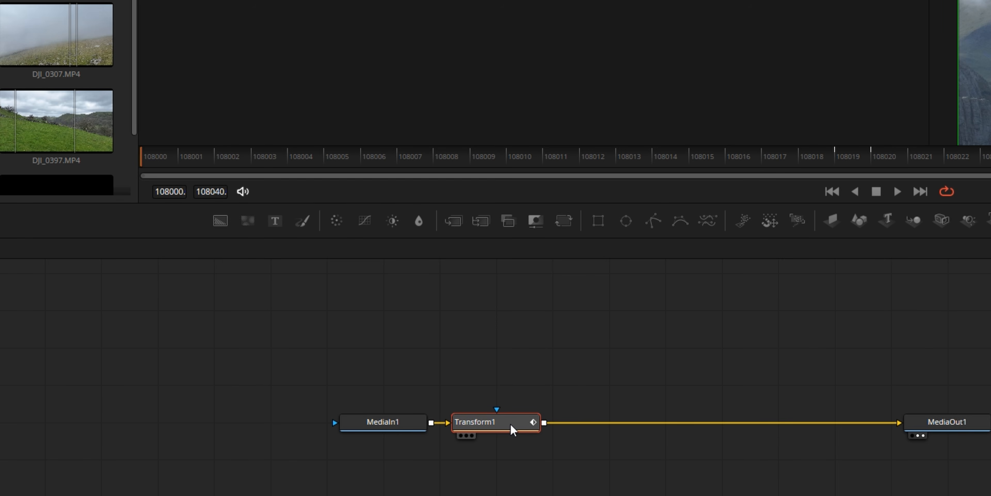
# Step: Add a Zoom Blur node between Transform1 and MediaOut1
pyautogui.hotkey('shift', 'space')
pyautogui.write('pla')
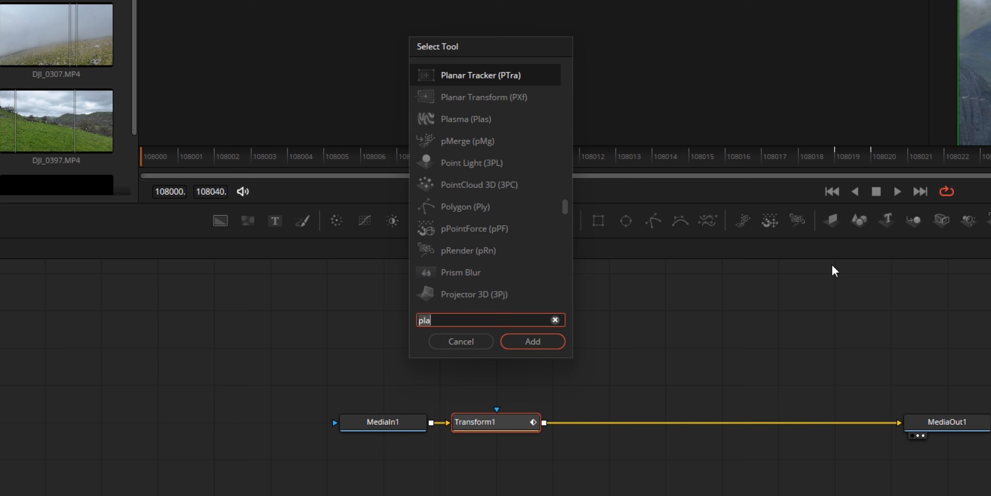
pyautogui.press('BackSpace')
pyautogui.press('BackSpace')
pyautogui.press('BackSpace')
pyautogui.write('zoom b')
pyautogui.press('Return')
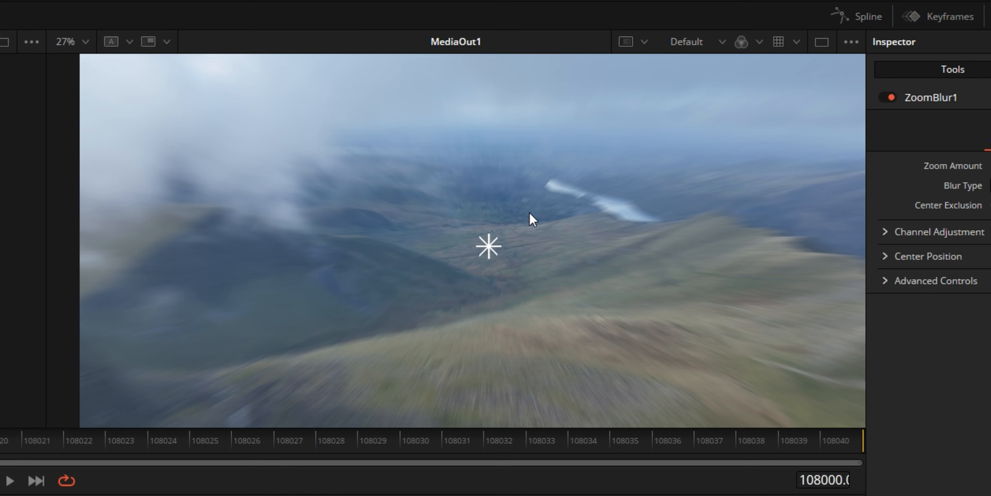
# Step: Keyframe the Zoom Blur's Zoom Amount at 0 on the first frame, 108000
pyautogui.scroll(-2, 834, 119)
pyautogui.moveTo(818, 142); pyautogui.dragTo(805, 143)
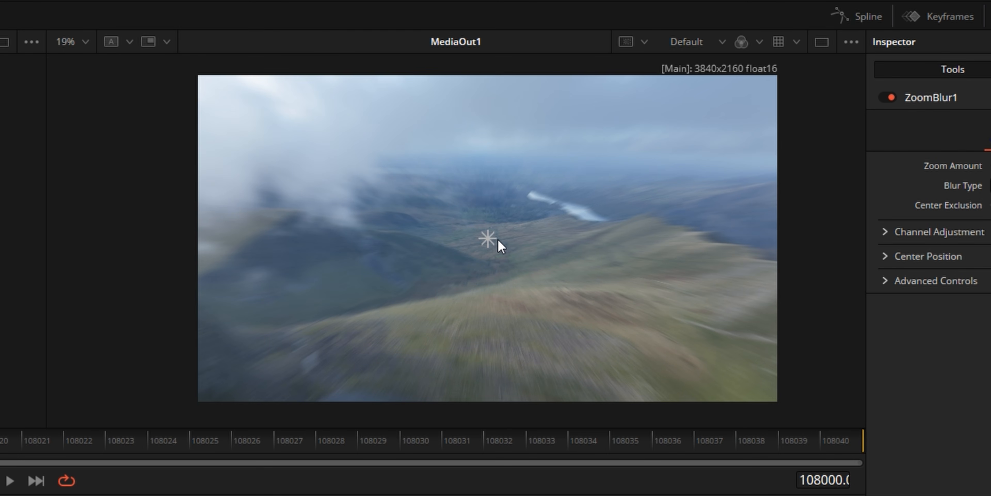
pyautogui.click(238, 493)
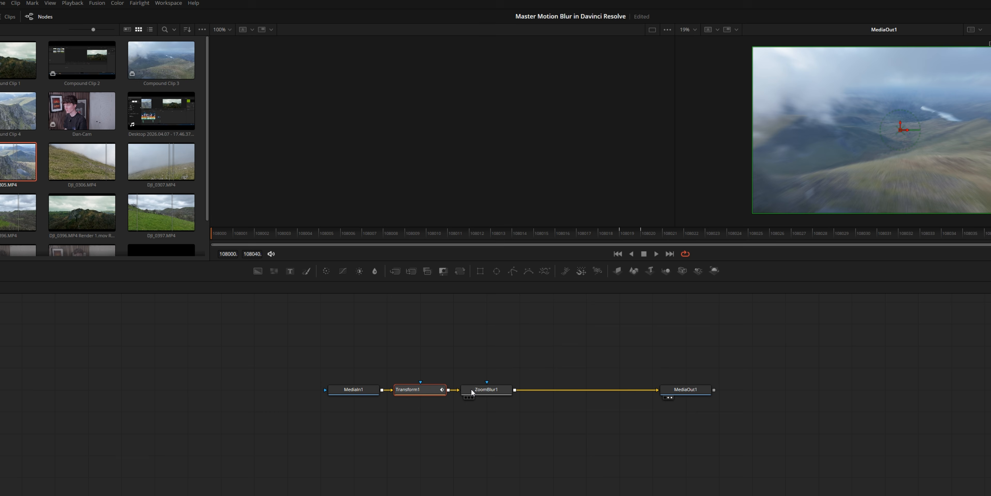
pyautogui.click(499, 391)
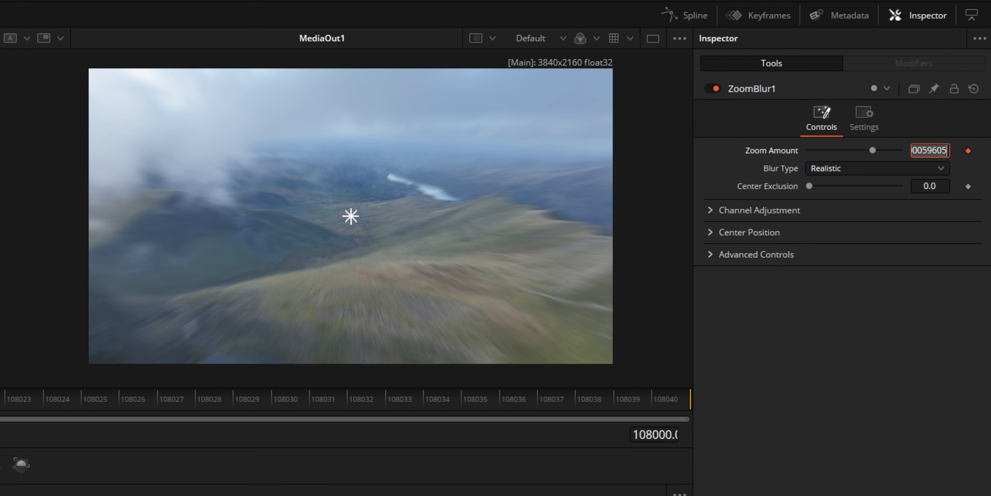
pyautogui.write('0')
pyautogui.press('Tab')
# Step: Locate the Transform's keyframe at frame 108020 and raise the Zoom Blur's Zoom Amount there to about 0.73
pyautogui.click(76, 424)
pyautogui.click(308, 255)
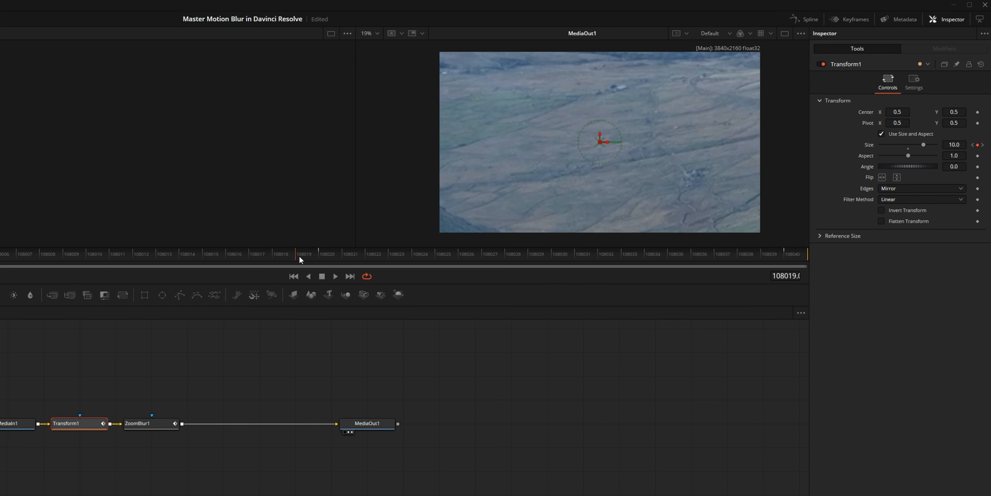
pyautogui.click(318, 255)
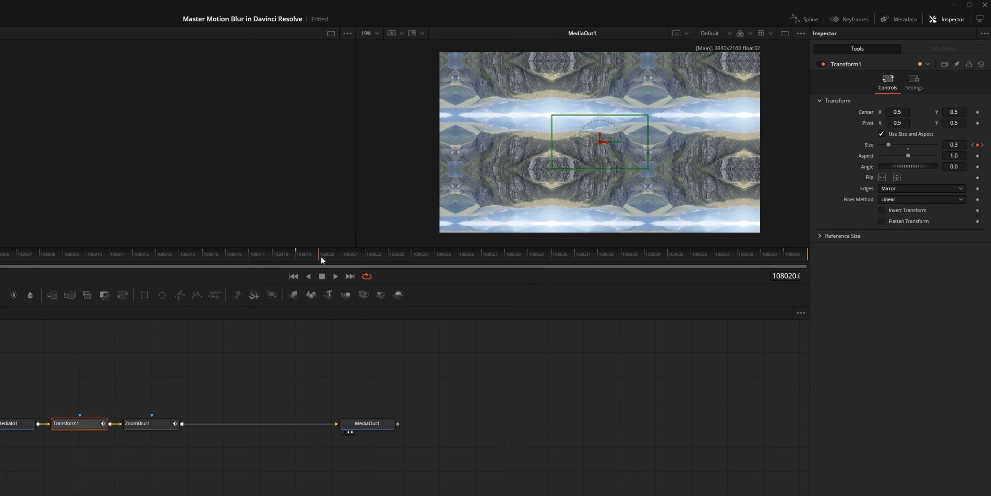
pyautogui.click(149, 424)
pyautogui.moveTo(908, 102); pyautogui.dragTo(930, 101)
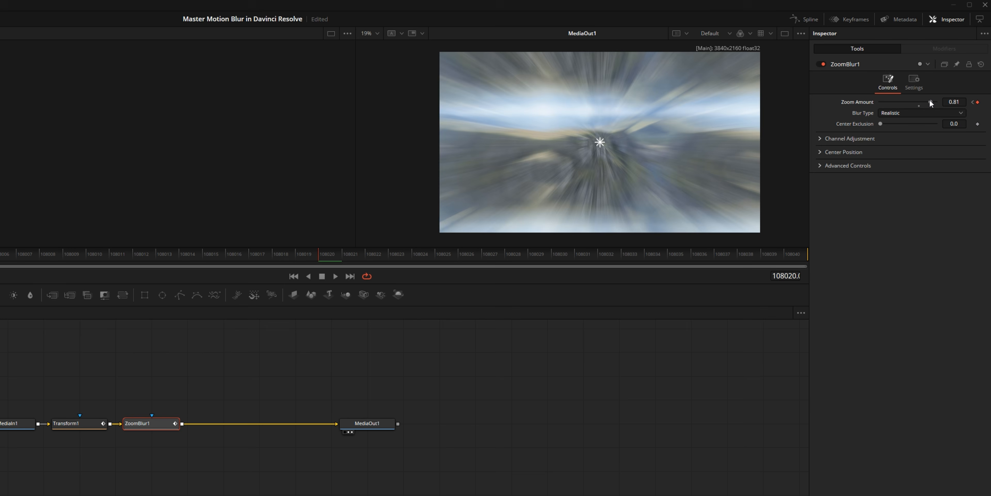
# Step: Move to the last frame, 108040, and set the Zoom Blur's Zoom Amount to 0
pyautogui.click(376, 261)
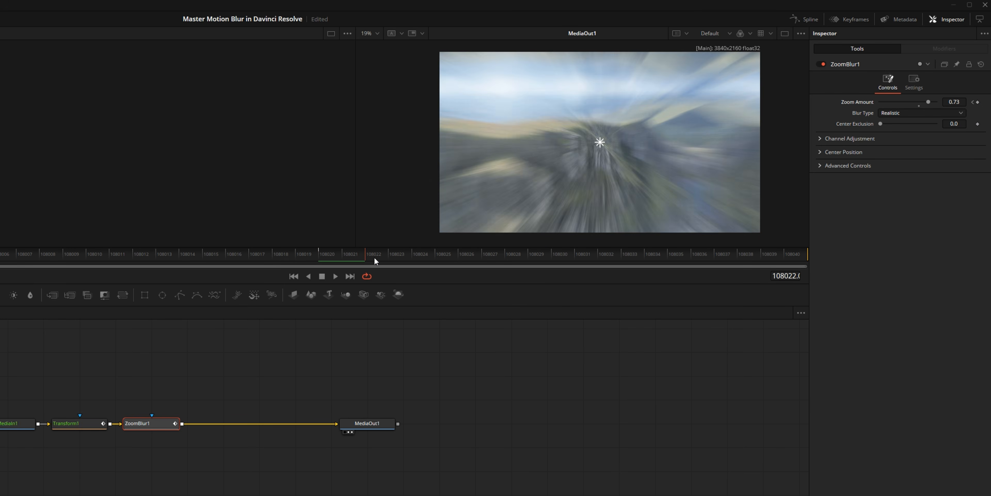
pyautogui.moveTo(375, 260); pyautogui.dragTo(803, 255)
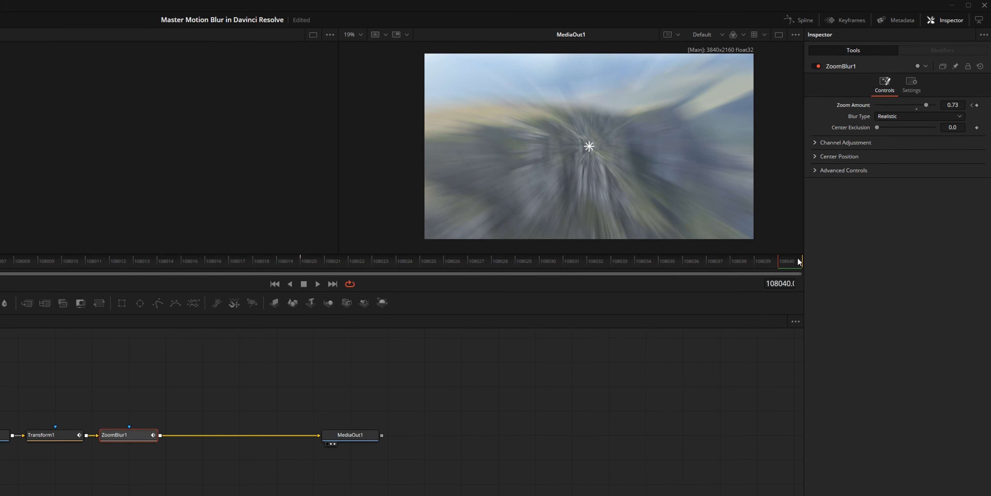
pyautogui.doubleClick(953, 105)
pyautogui.write('0')
pyautogui.press('Tab')
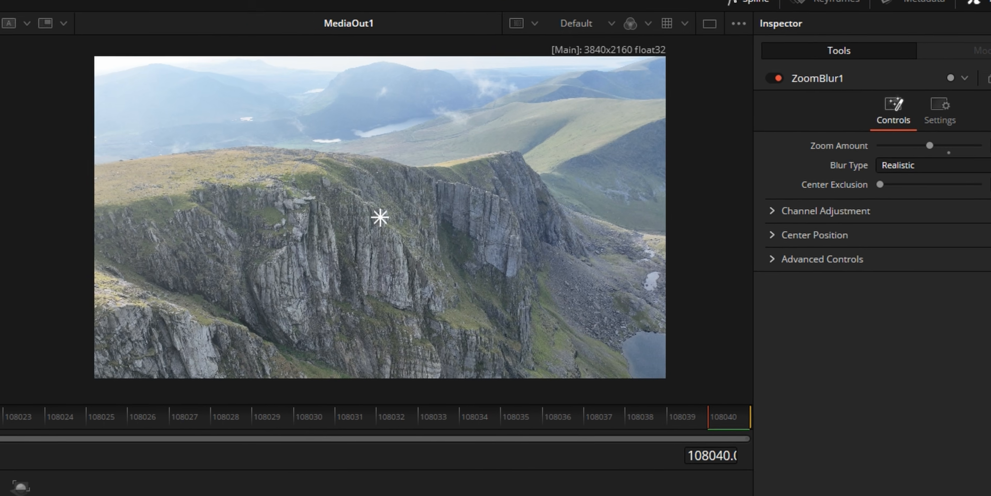
# Step: Smooth the Zoom Amount curve in the spline editor with Ease In about 70.5 and Ease Out about 55.6, and play the transition
pyautogui.click(672, 41)
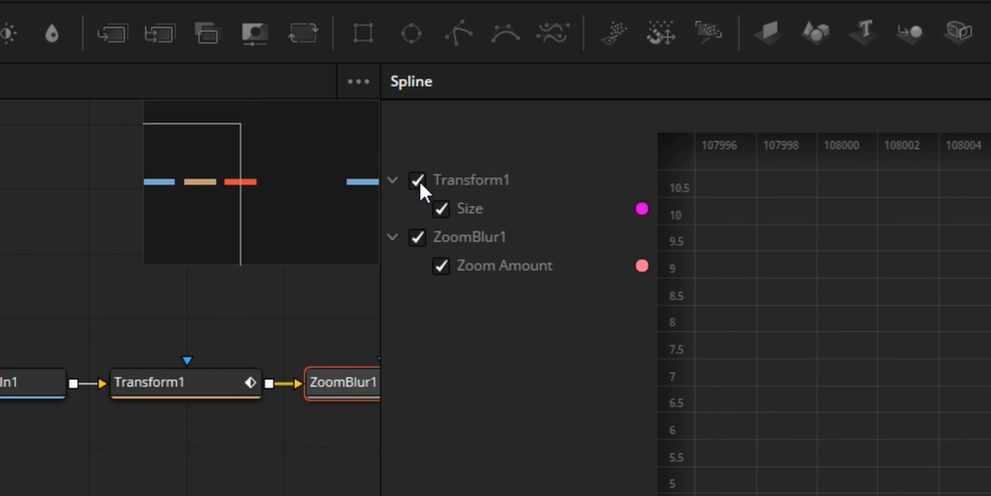
pyautogui.moveTo(847, 428); pyautogui.dragTo(873, 295)
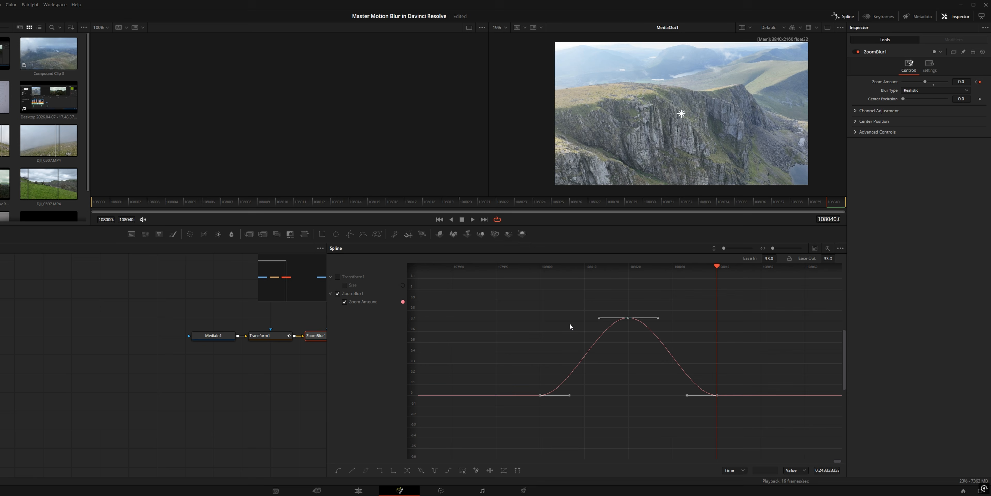
pyautogui.moveTo(769, 258); pyautogui.dragTo(838, 257)
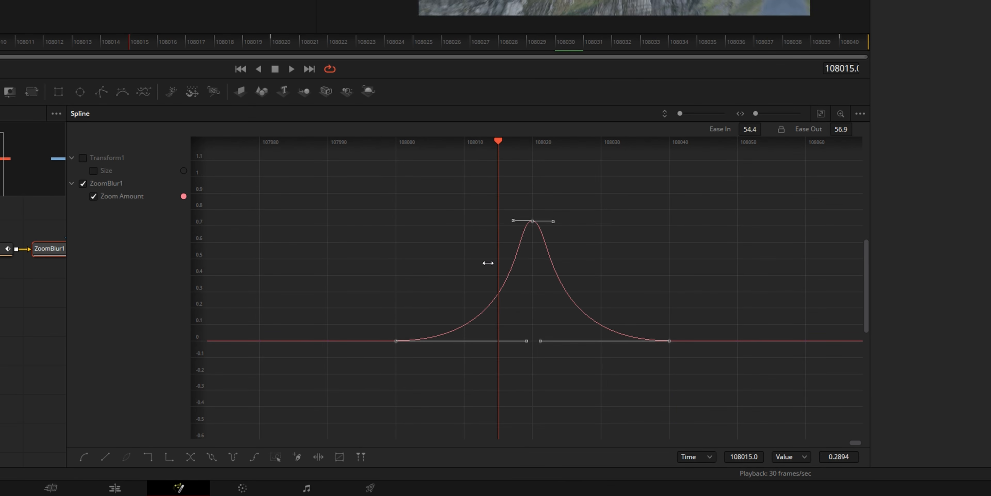
pyautogui.moveTo(487, 263); pyautogui.dragTo(407, 268)
pyautogui.press('space')
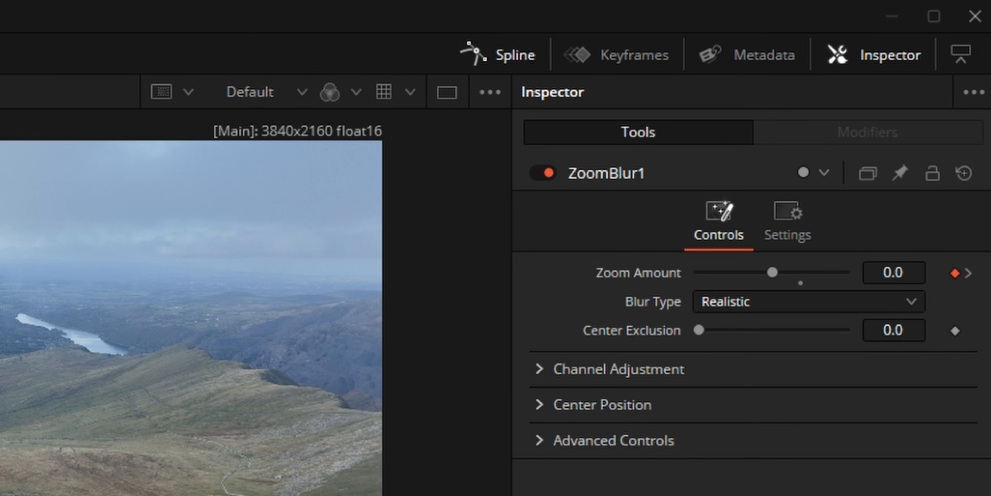
# Step: Examine the keyframe timing of Transform1 and ZoomBlur1 across the adjustment clip in the Keyframes editor
pyautogui.click(656, 62)
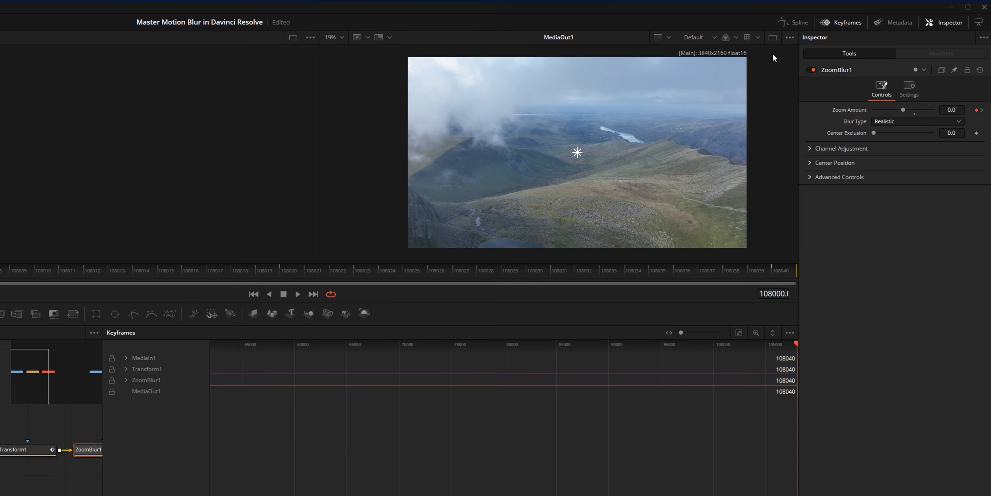
pyautogui.scroll(-3, 721, 332)
pyautogui.moveTo(722, 332); pyautogui.dragTo(578, 341)
pyautogui.scroll(5, 617, 330)
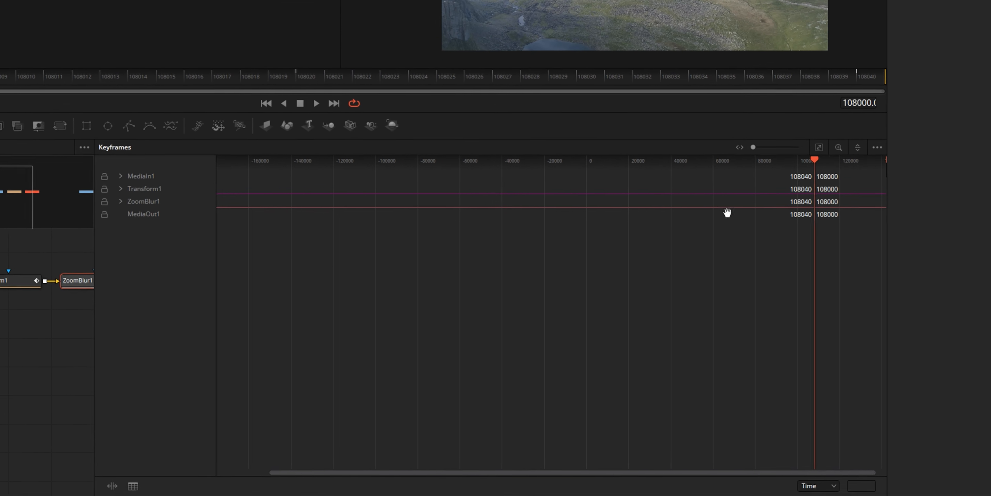
pyautogui.scroll(8, 619, 131)
pyautogui.moveTo(543, 143); pyautogui.dragTo(585, 146)
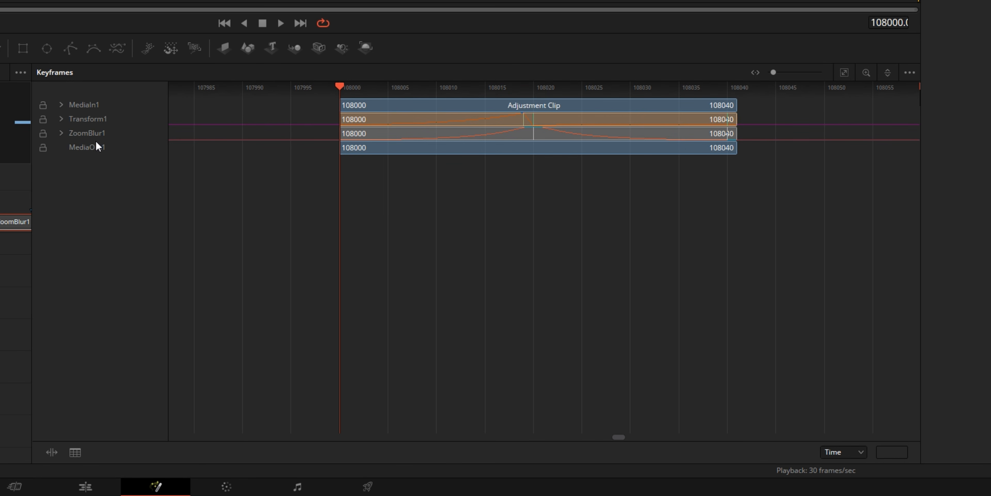
pyautogui.click(61, 133)
pyautogui.click(61, 118)
pyautogui.scroll(2, 432, 174)
pyautogui.click(353, 133)
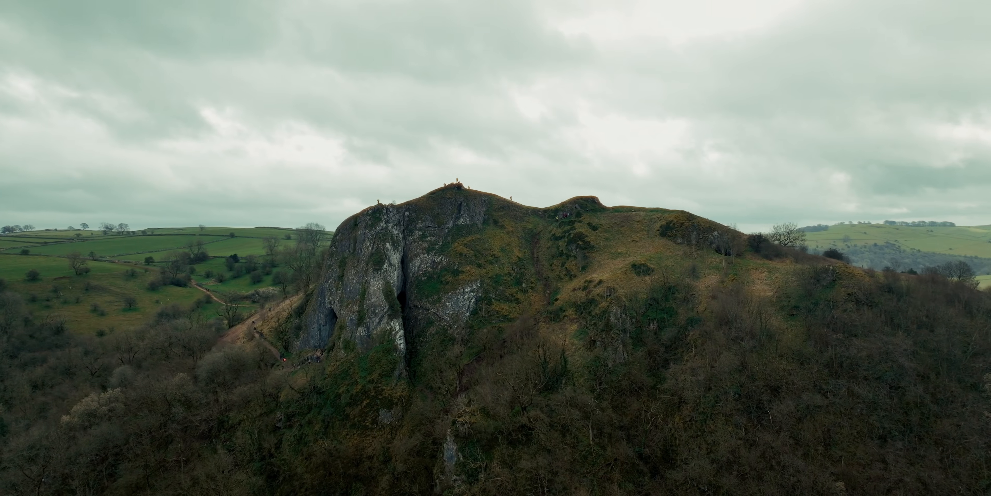
# Step: Add a Directional Blur node after MediaIn1 in the compound clip's Fusion composition
pyautogui.press('space')
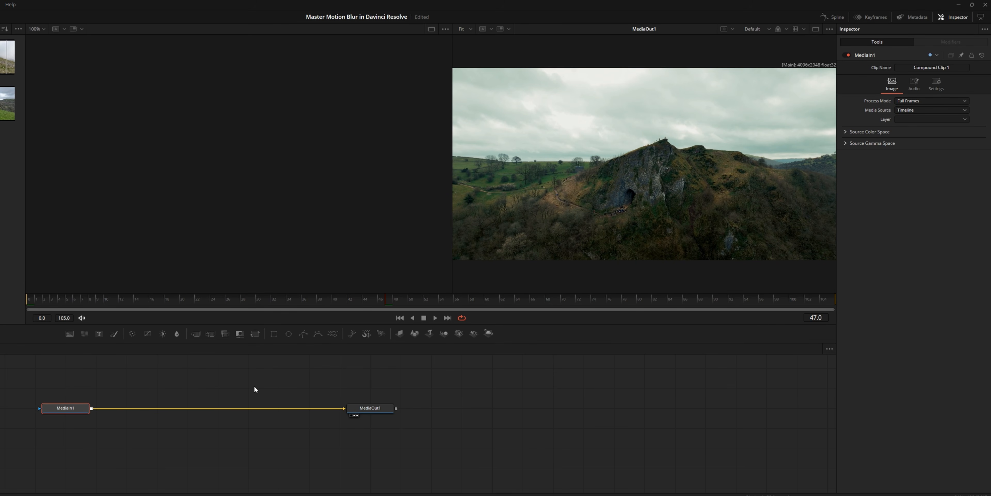
pyautogui.click(366, 408)
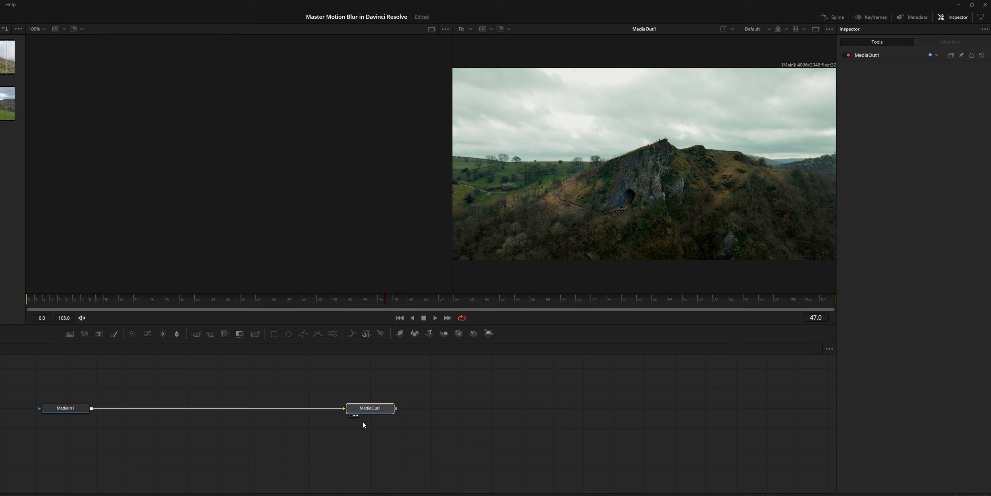
pyautogui.click(57, 409)
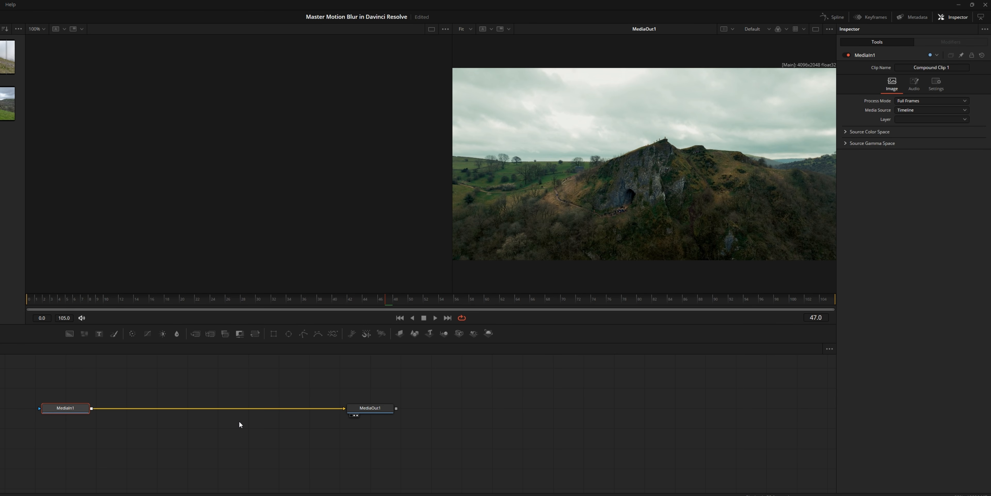
pyautogui.hotkey('shift', 'space')
pyautogui.write('dir')
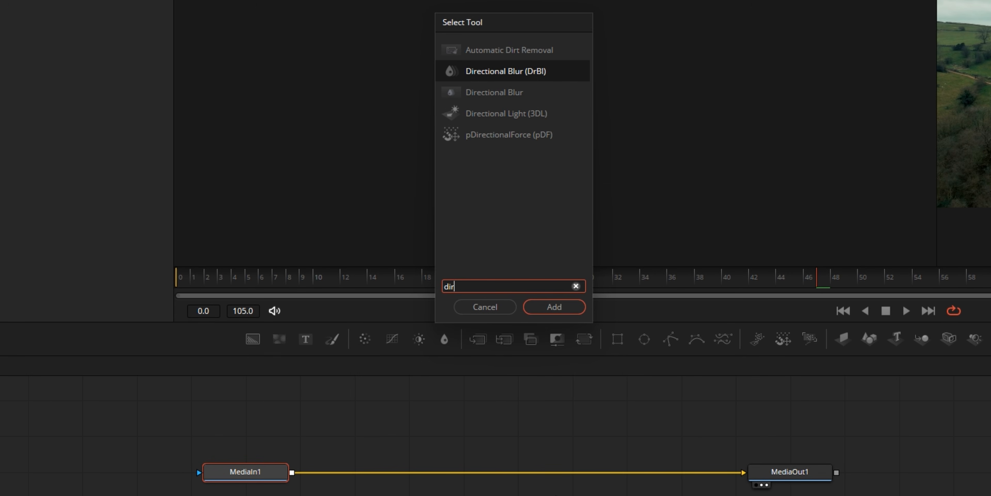
pyautogui.press('Return')
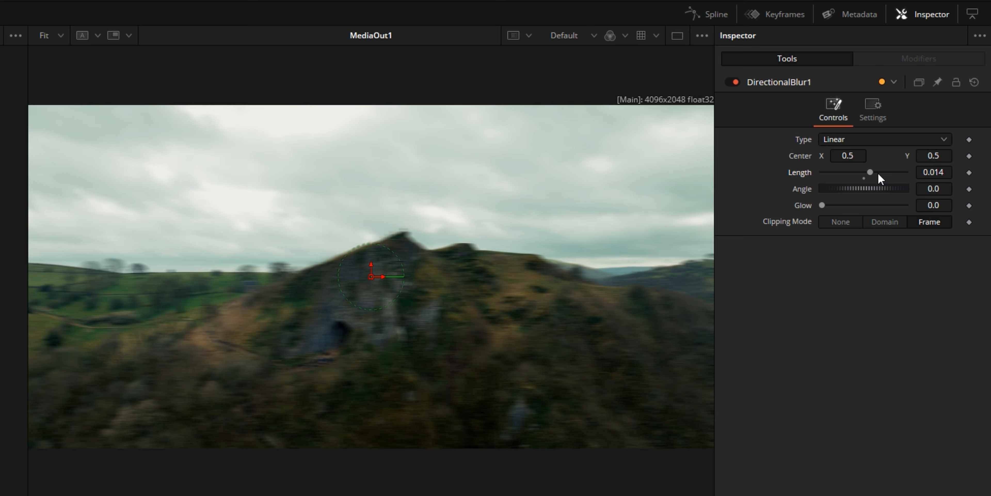
# Step: Try a Directional Blur Angle of about -185.2 and undo the change
pyautogui.moveTo(873, 191); pyautogui.dragTo(811, 207)
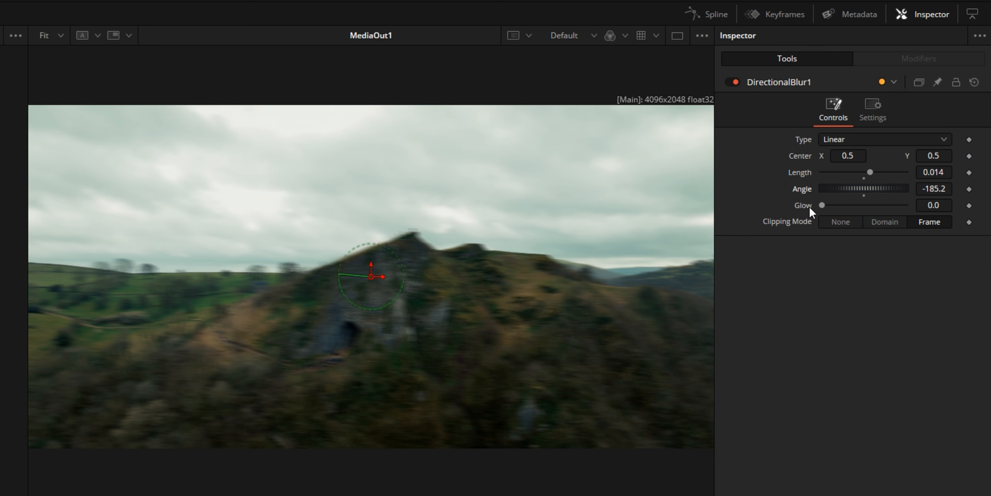
pyautogui.hotkey('ctrl', 'z')
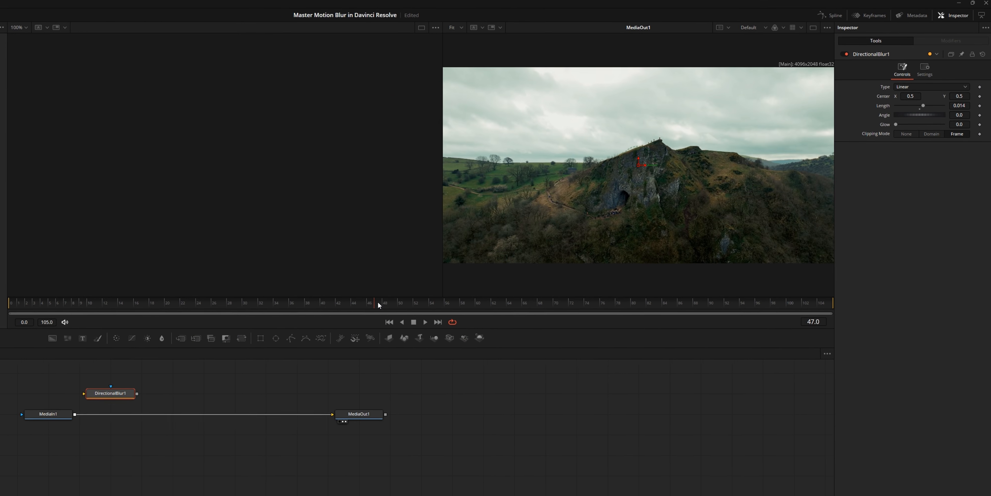
# Step: Keyframe the Directional Blur's Length at 0 on frames 29 and 35, with 0.014 on the frame midway between them
pyautogui.moveTo(378, 301); pyautogui.dragTo(89, 308)
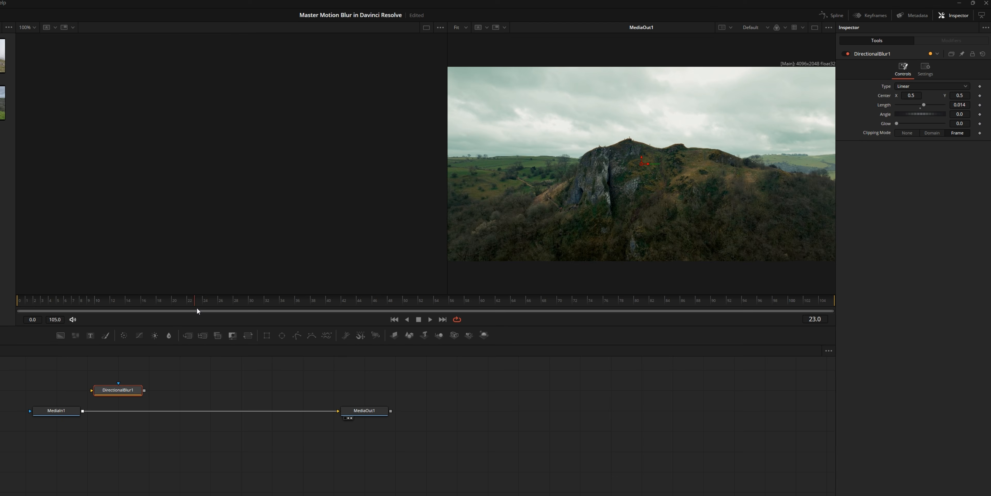
pyautogui.moveTo(197, 309); pyautogui.dragTo(245, 311)
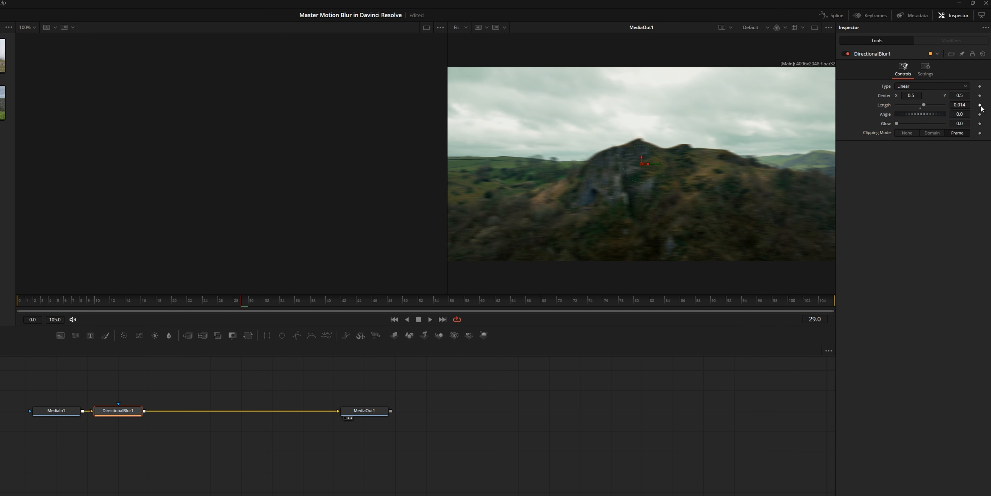
pyautogui.moveTo(248, 301); pyautogui.dragTo(288, 318)
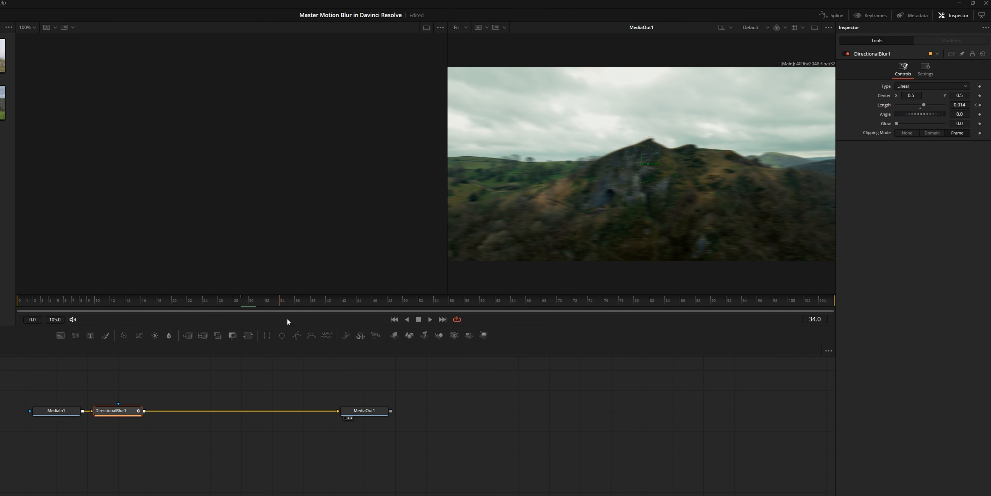
pyautogui.click(980, 105)
pyautogui.click(270, 311)
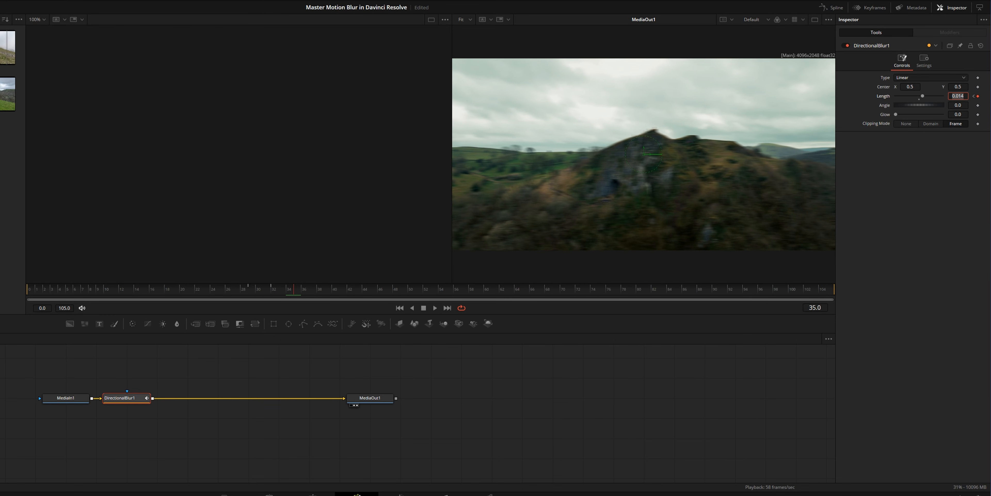
pyautogui.click(253, 289)
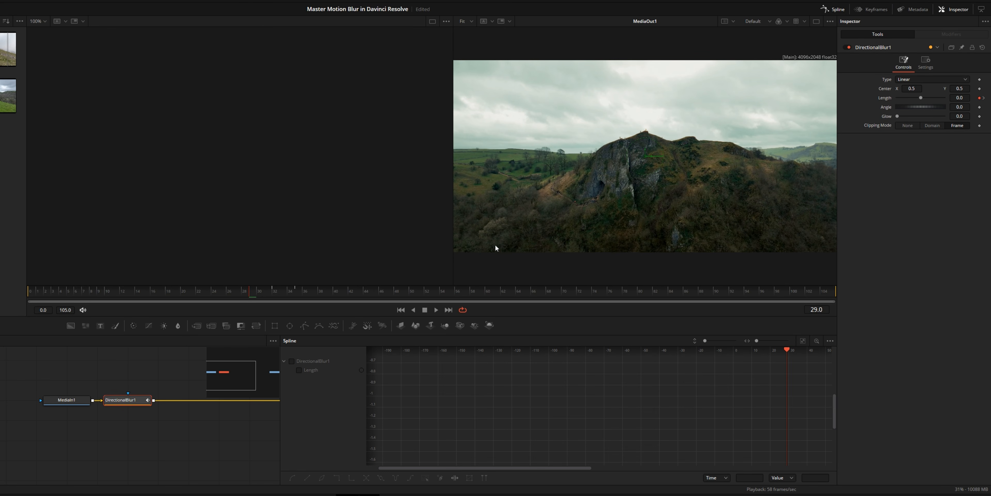
# Step: Select all the Directional Blur's Length keyframes in the spline editor and smooth their curve
pyautogui.click(299, 370)
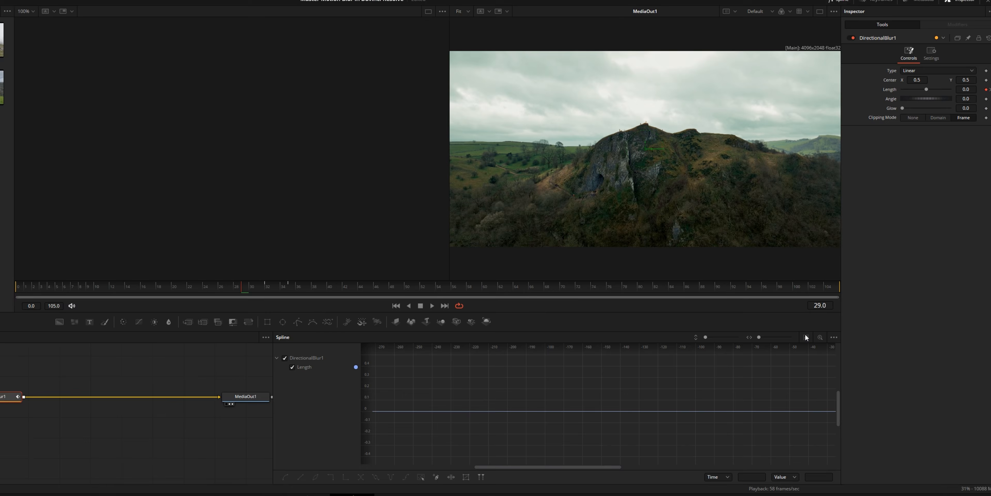
pyautogui.click(803, 340)
pyautogui.scroll(-5, 666, 380)
pyautogui.moveTo(665, 379); pyautogui.dragTo(637, 391)
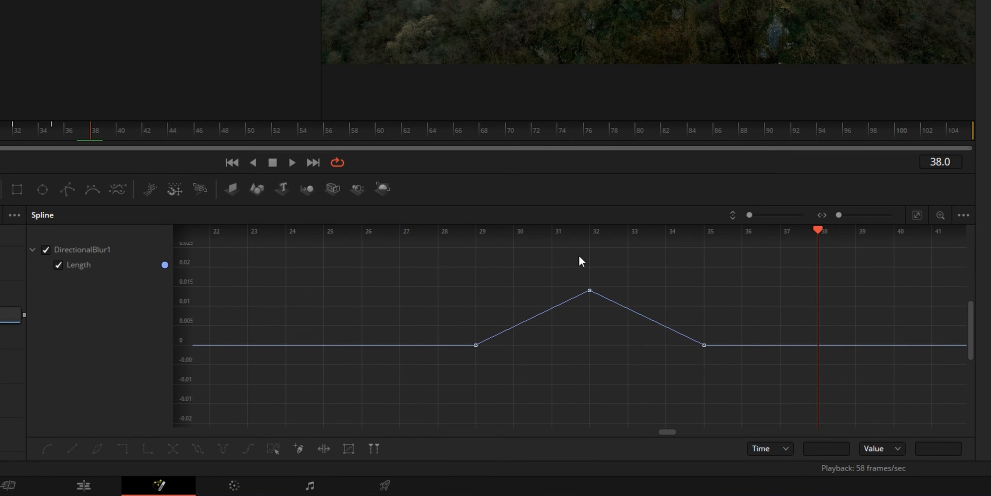
pyautogui.moveTo(523, 318); pyautogui.dragTo(778, 403)
pyautogui.press('s')
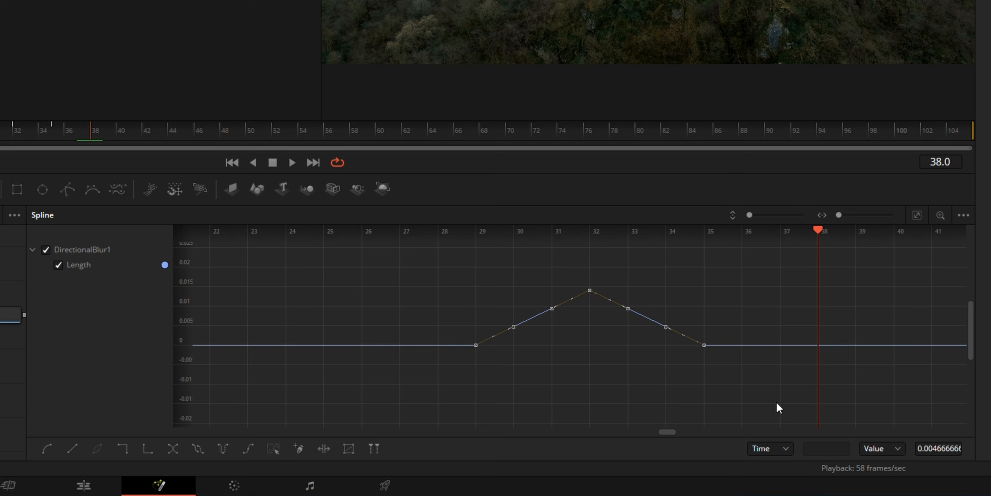
pyautogui.press('t')
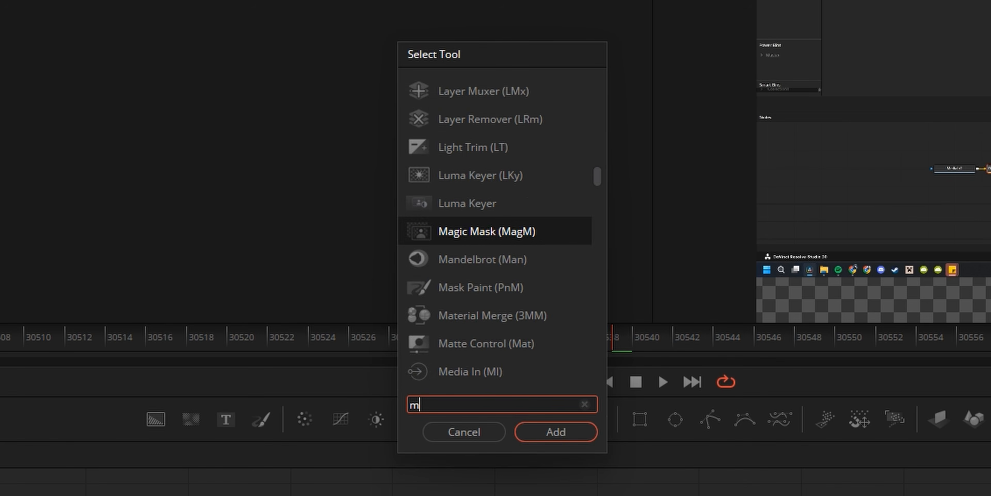
# Step: Search the Fusion tool list for "motion" to find the motion blur tools
pyautogui.write('otion')
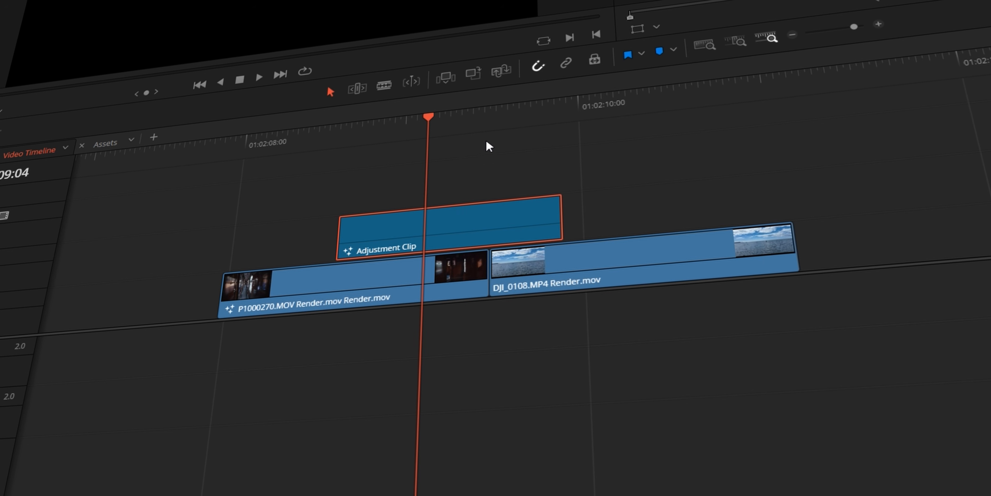
pyautogui.click(491, 115)
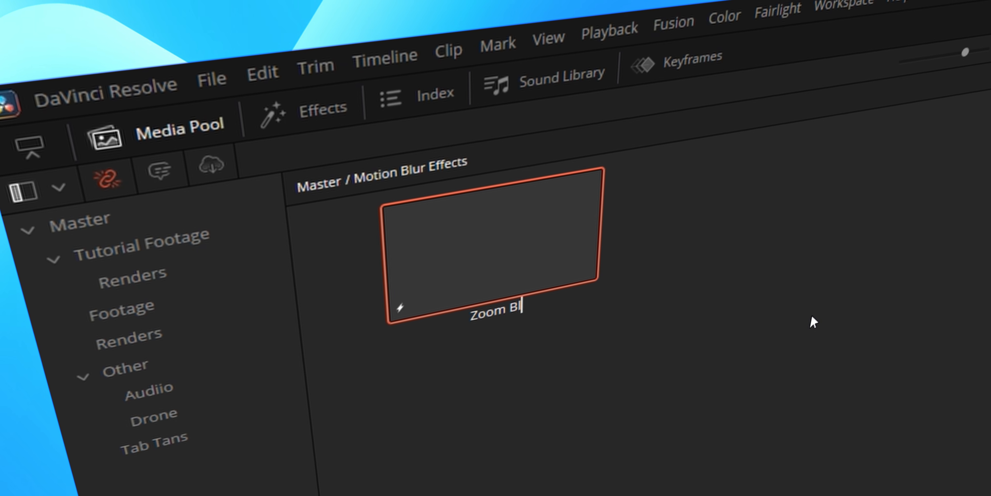
# Step: Rename the adjustment clip in the Motion Blur Effects bin as "Zoom Blur Adjustment"
pyautogui.write('ur')
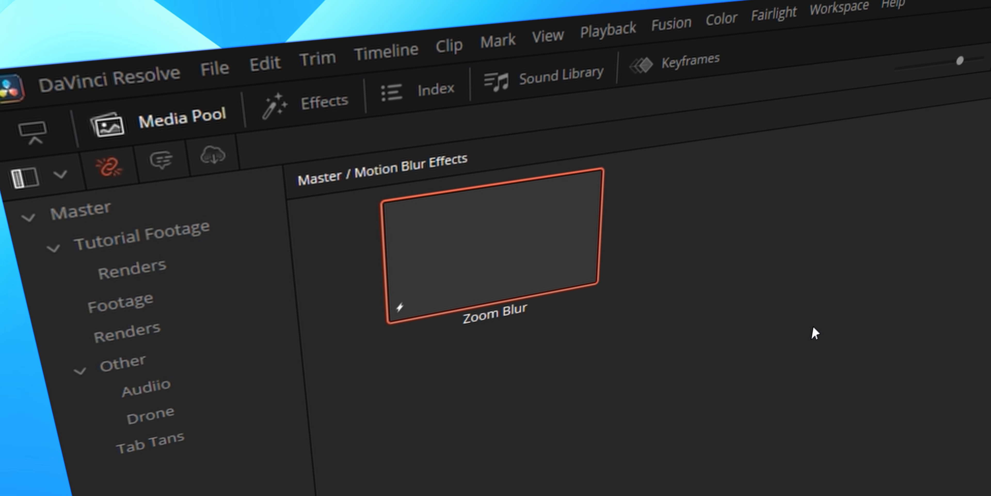
pyautogui.write(' Adjustmen')
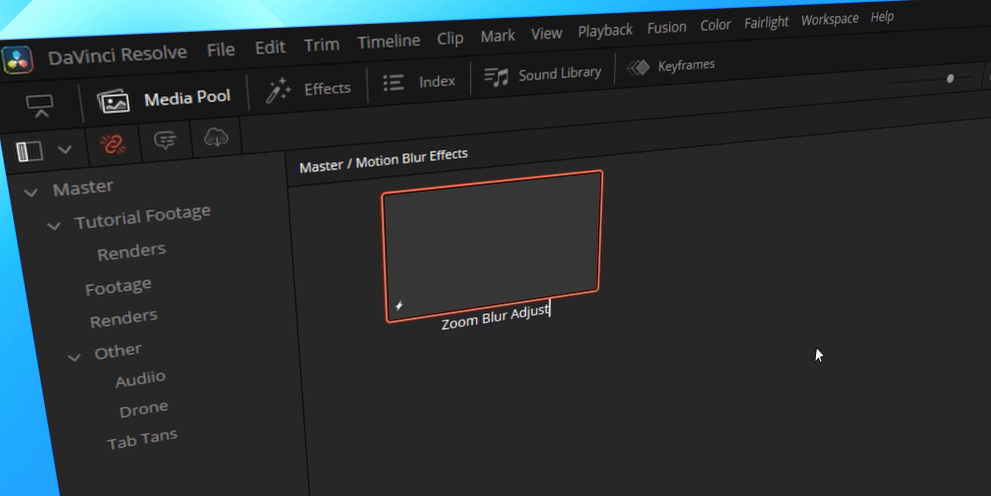
pyautogui.write('t')
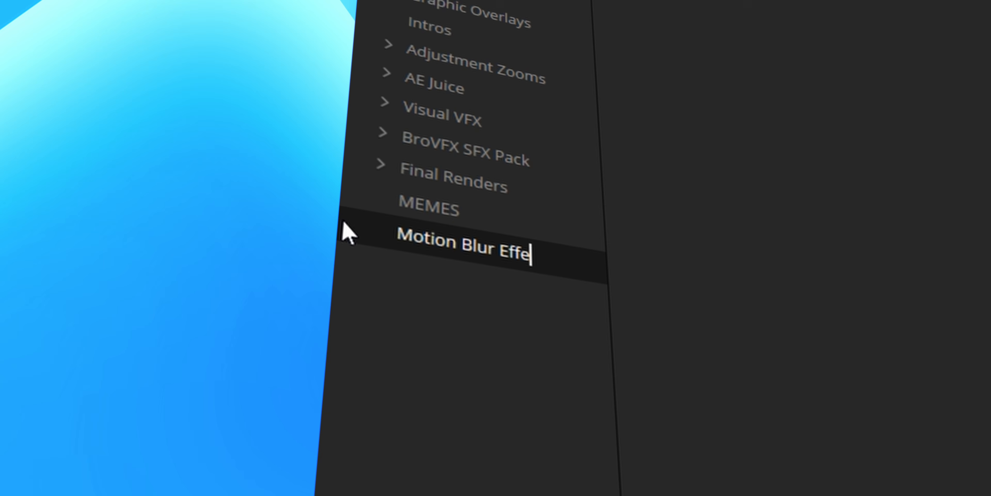
# Step: Name the new power bin "Motion Blur Effects" and open the Media Pool's display options
pyautogui.write('cts')
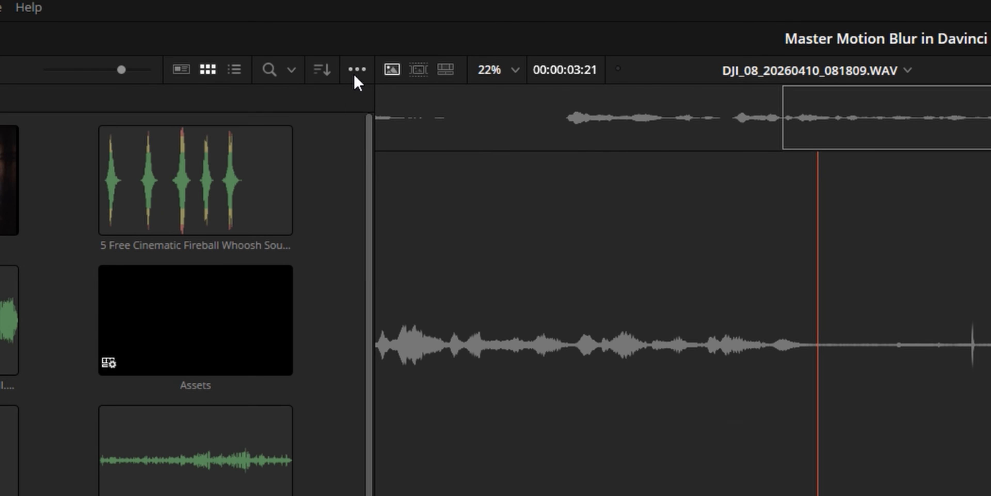
pyautogui.click(408, 18)
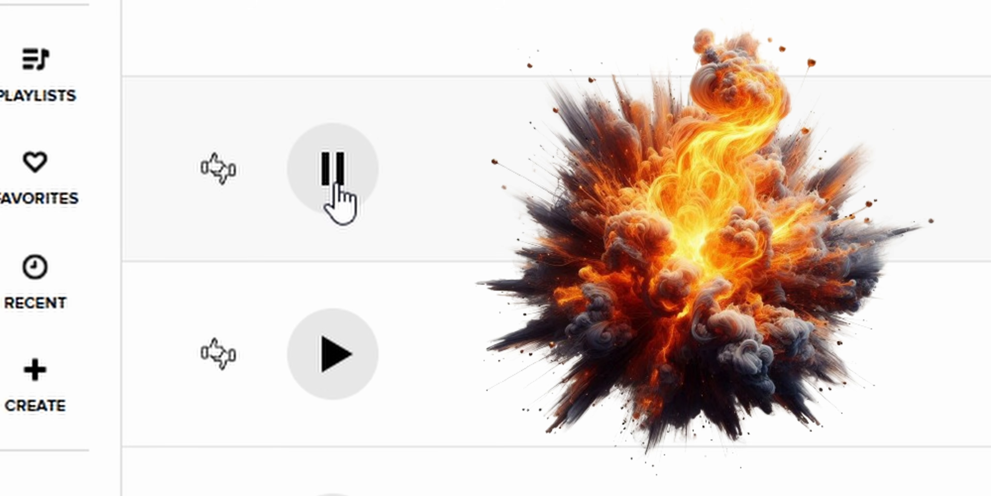
# Step: Switch to Audiio, browse the music library and choose the project type for licensing the song "Activate"
pyautogui.scroll(-2, 539, 308)
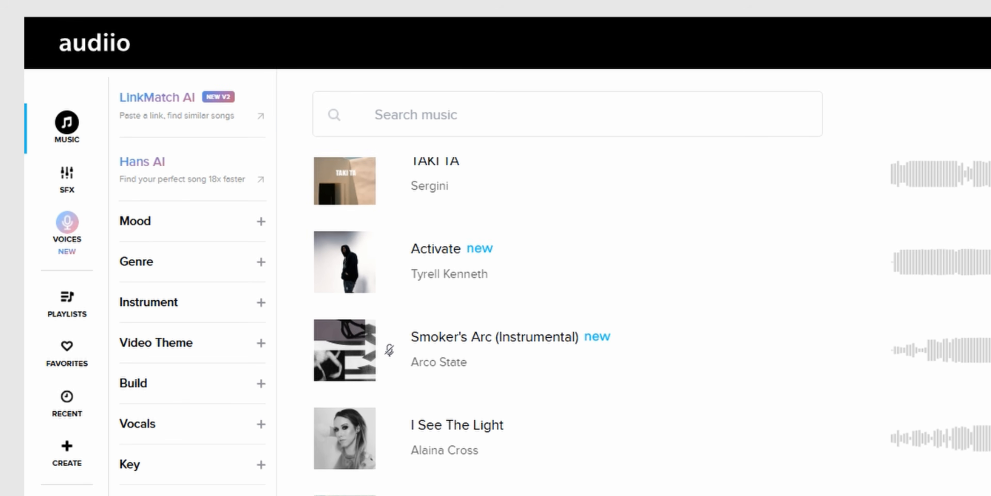
pyautogui.scroll(-2, 539, 308)
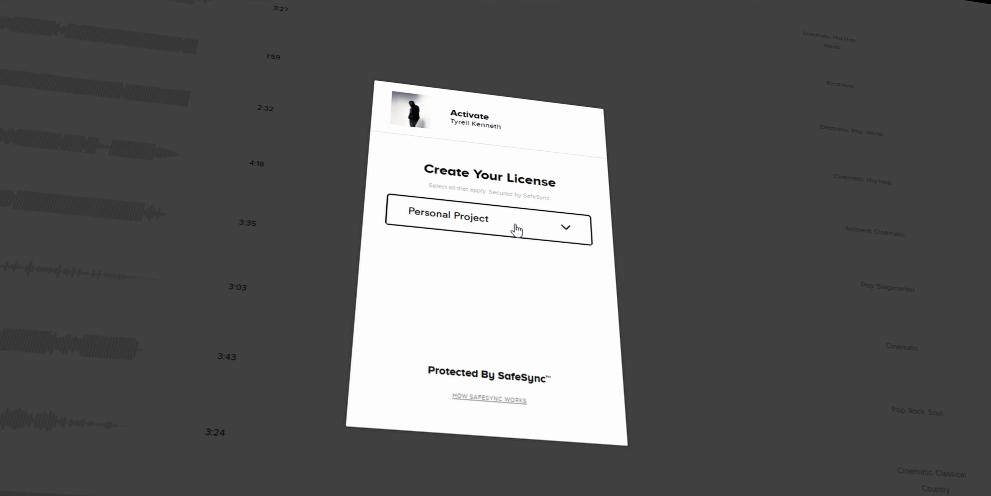
pyautogui.click(514, 228)
pyautogui.click(504, 325)
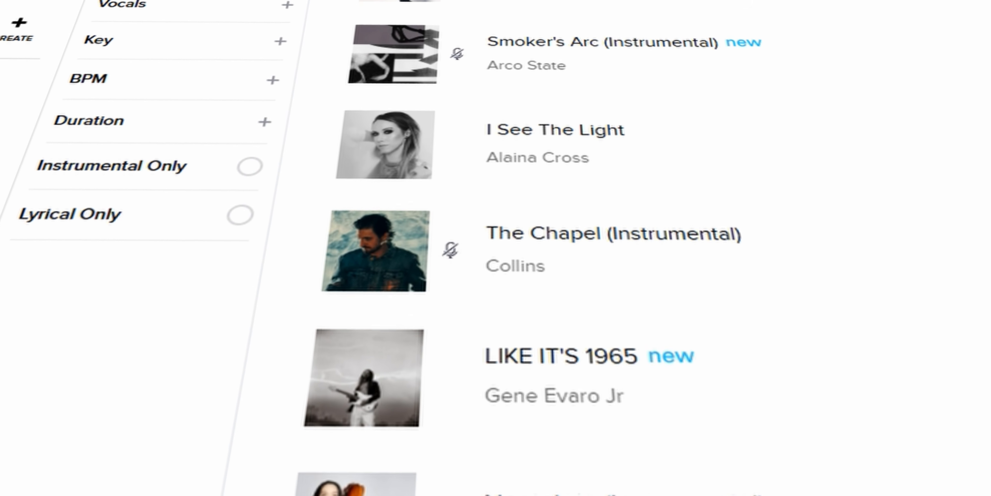
pyautogui.click(430, 47)
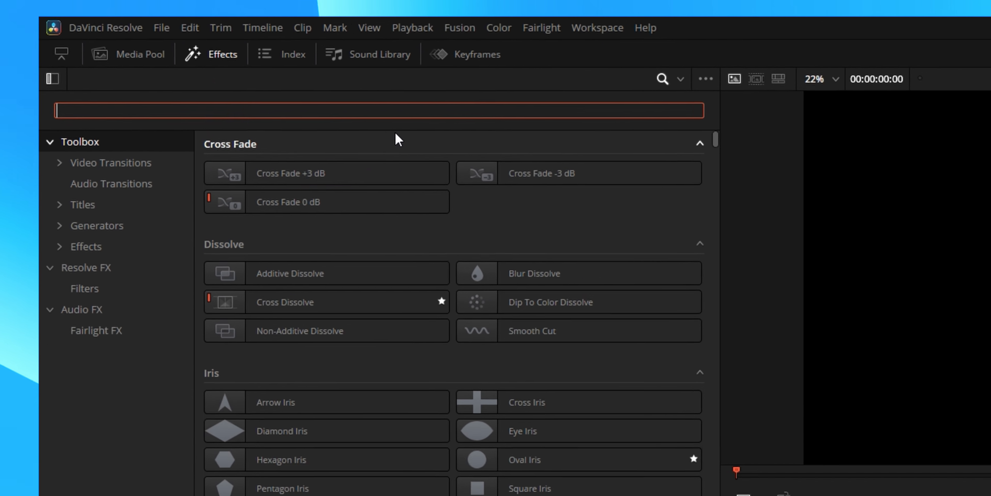
# Step: Search the effects for "adjust" and place an Adjustment Clip on the timeline
pyautogui.write('adjust')
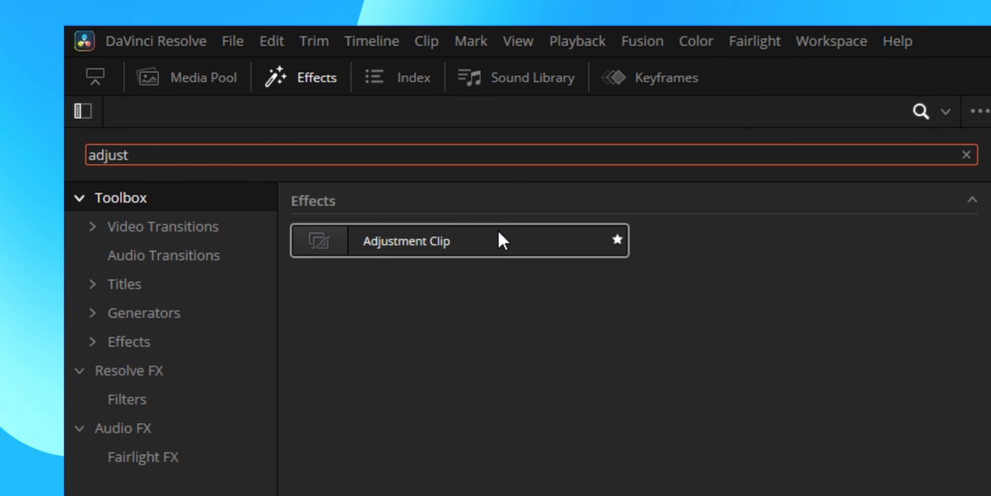
pyautogui.moveTo(502, 240); pyautogui.dragTo(990, 495)
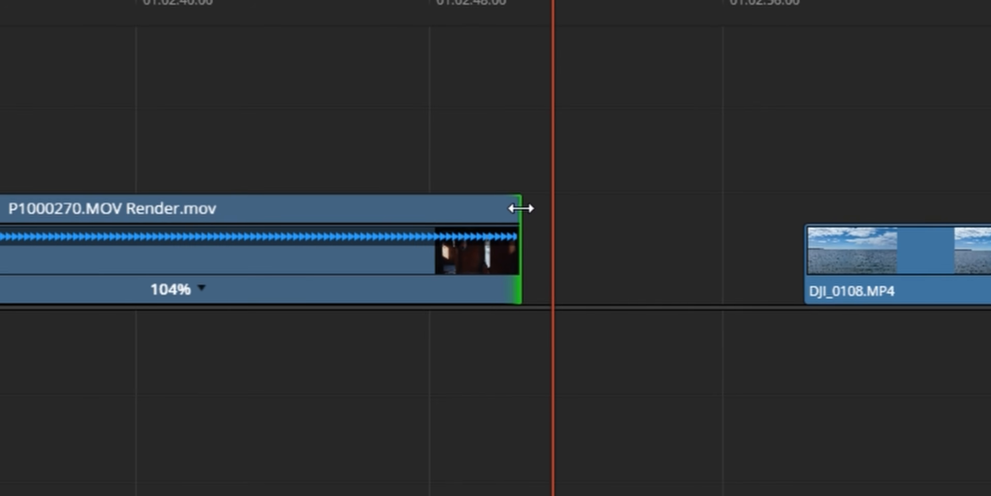
# Step: Shape a speed ramp between the two timeline clips using the Retime Speed curve
pyautogui.moveTo(521, 208); pyautogui.dragTo(351, 208)
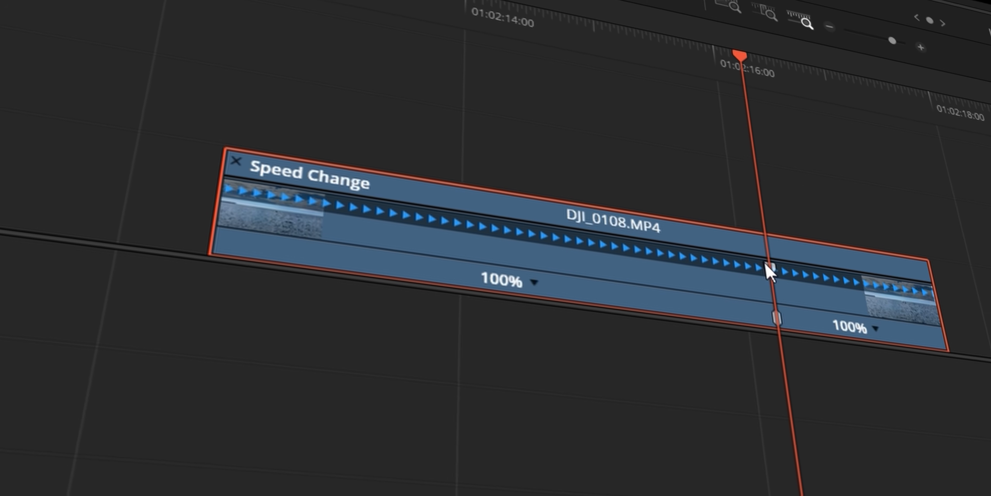
pyautogui.moveTo(766, 268); pyautogui.dragTo(434, 239)
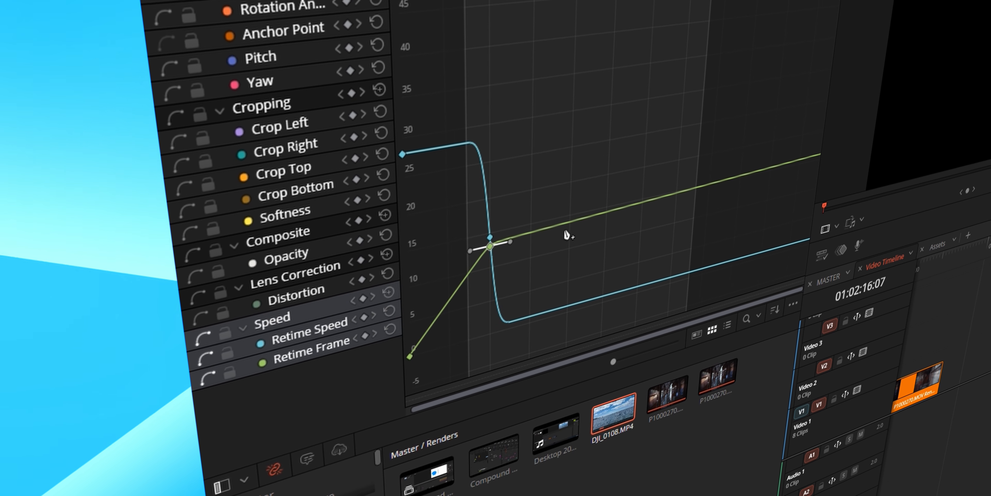
# Step: Smooth the bend in the clip's Retime Frame curve by lengthening the curve handle at its middle keyframe
pyautogui.moveTo(510, 241); pyautogui.dragTo(567, 241)
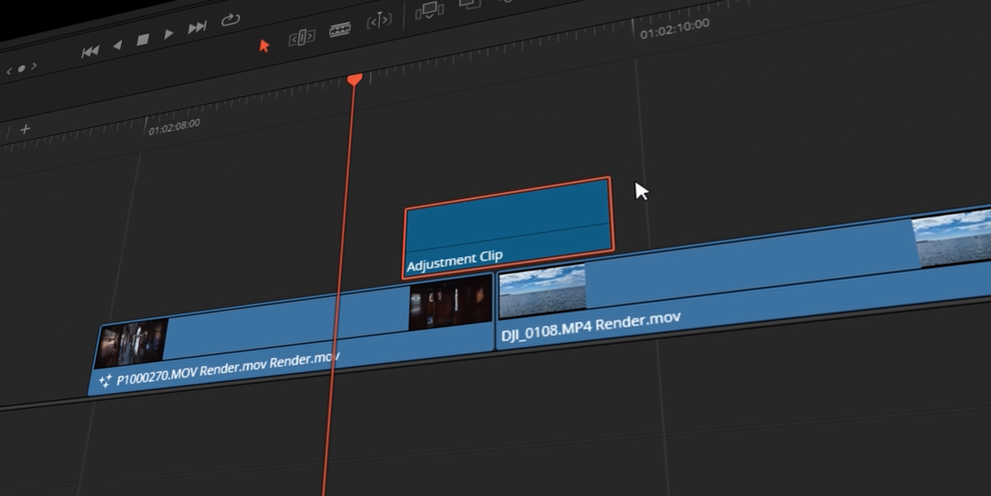
# Step: Extend the start of the Adjustment Clip back to the playhead over the first clip, keeping it across the cut
pyautogui.moveTo(407, 250); pyautogui.dragTo(303, 238)
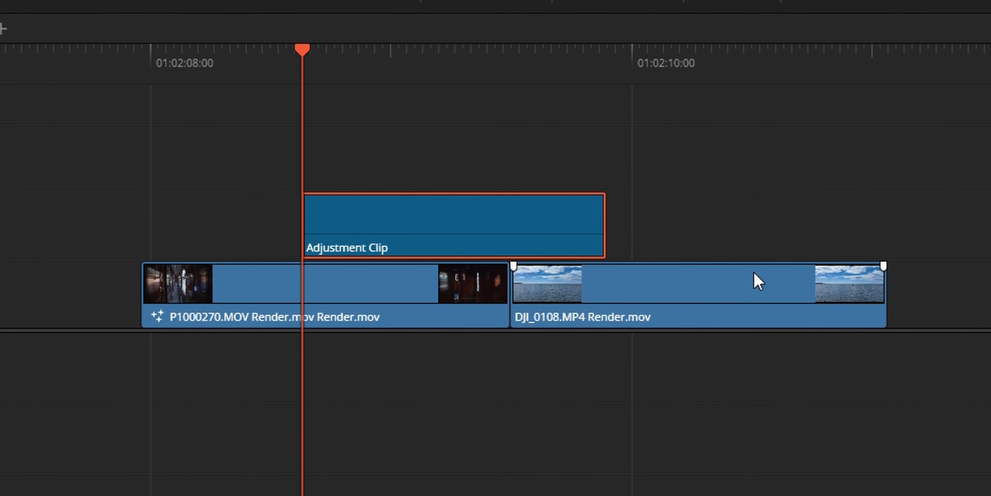
pyautogui.click(461, 312)
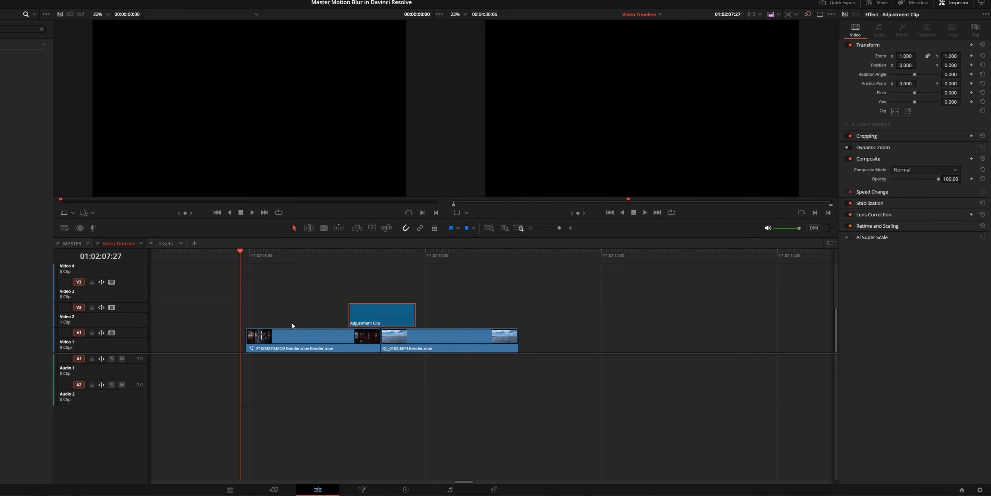
pyautogui.press('space')
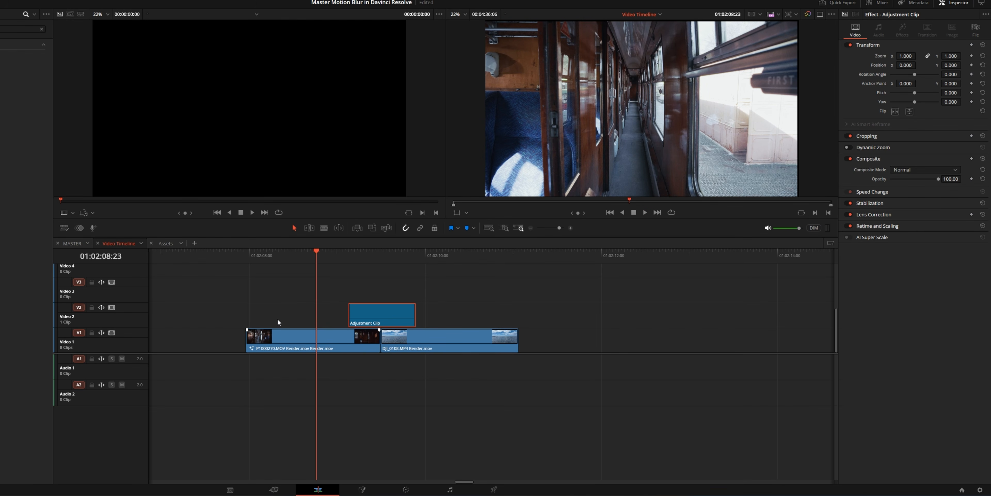
pyautogui.click(305, 261)
pyautogui.click(351, 320)
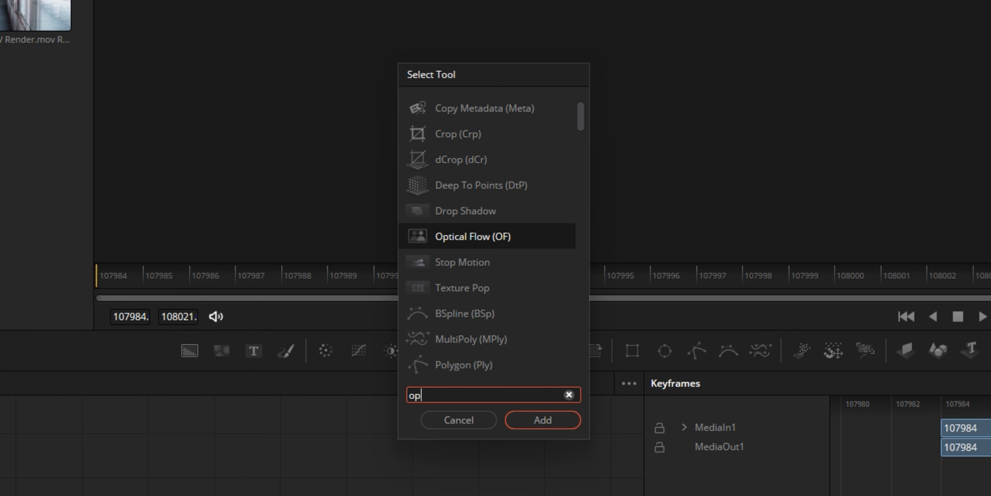
# Step: Add an Optical Flow node and a Vector Motion Blur node to the Adjustment Clip's Fusion composition
pyautogui.press('Return')
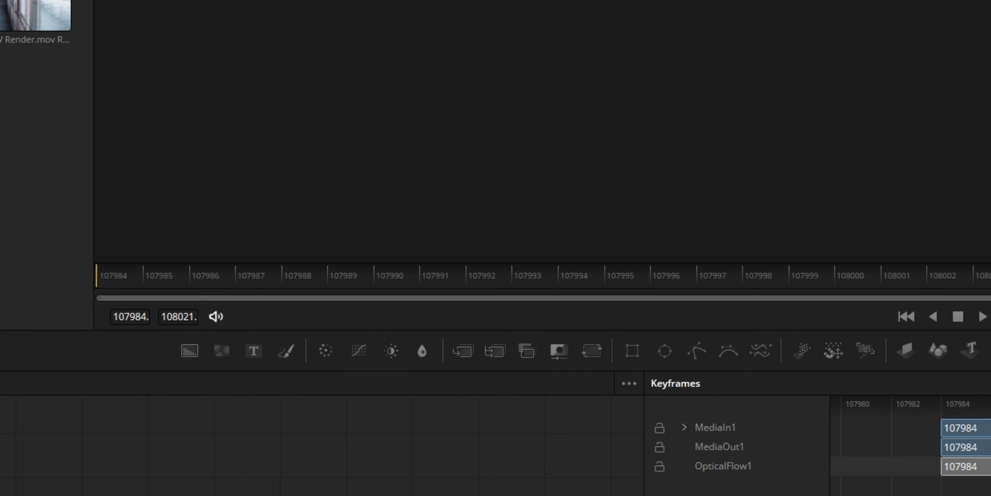
pyautogui.hotkey('shift', 'space')
pyautogui.write('vec')
pyautogui.press('Return')
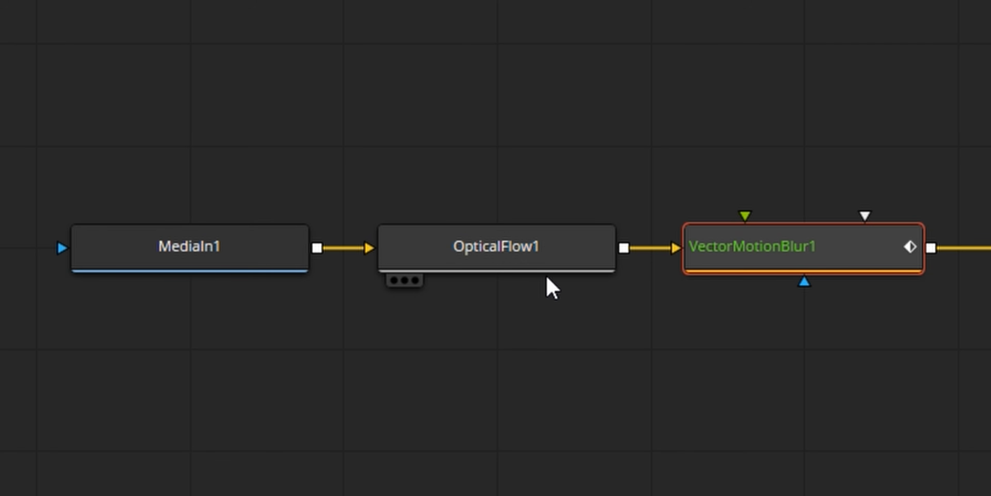
# Step: Animate the Vector Motion Blur Scale from 0 at frame 107984 to 4.33 at frame 107993, with an eased spline
pyautogui.click(525, 259)
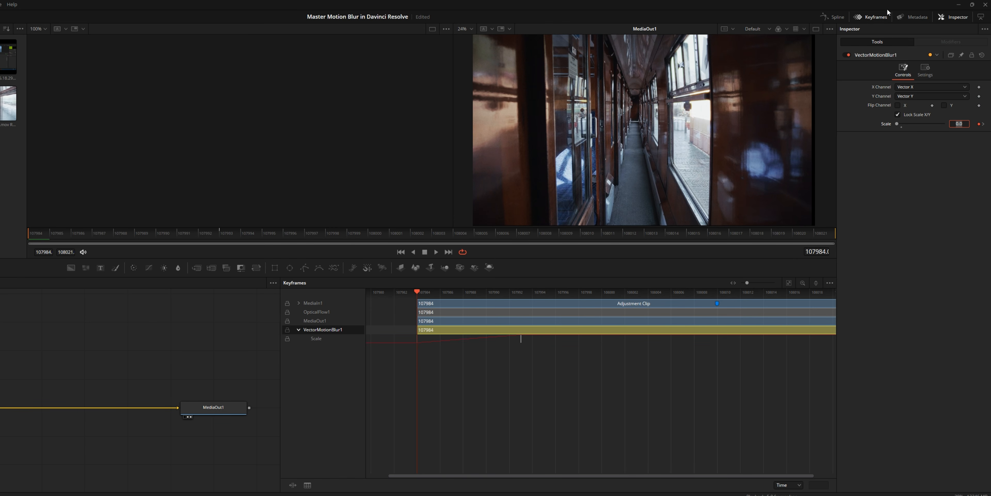
pyautogui.click(828, 17)
pyautogui.click(108, 304)
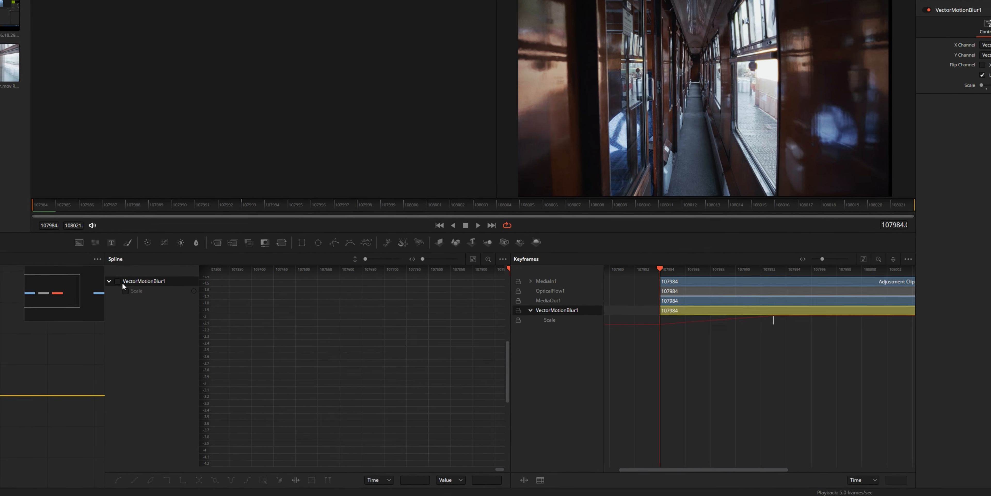
pyautogui.moveTo(277, 375); pyautogui.dragTo(341, 358)
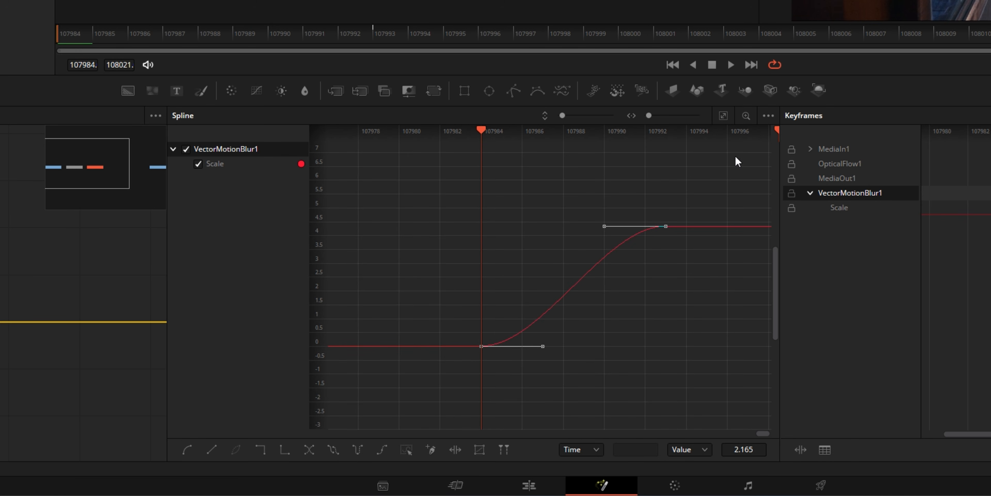
pyautogui.press('t')
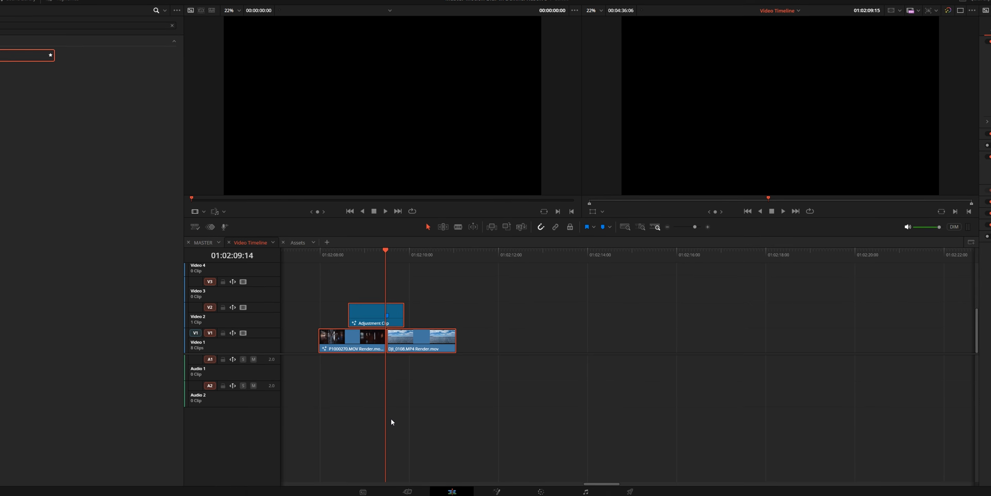
# Step: Combine the Adjustment Clip and the two video clips beneath it into a new compound clip
pyautogui.rightClick(401, 336)
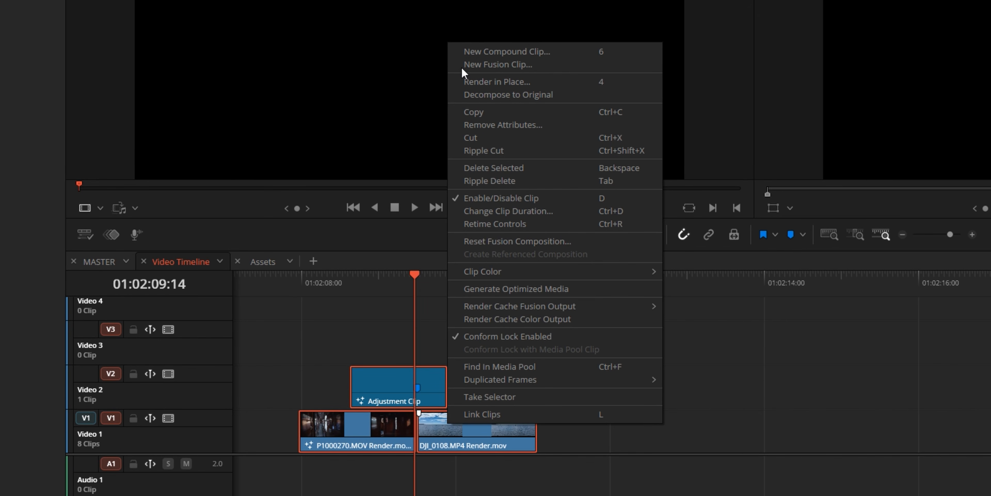
pyautogui.click(508, 54)
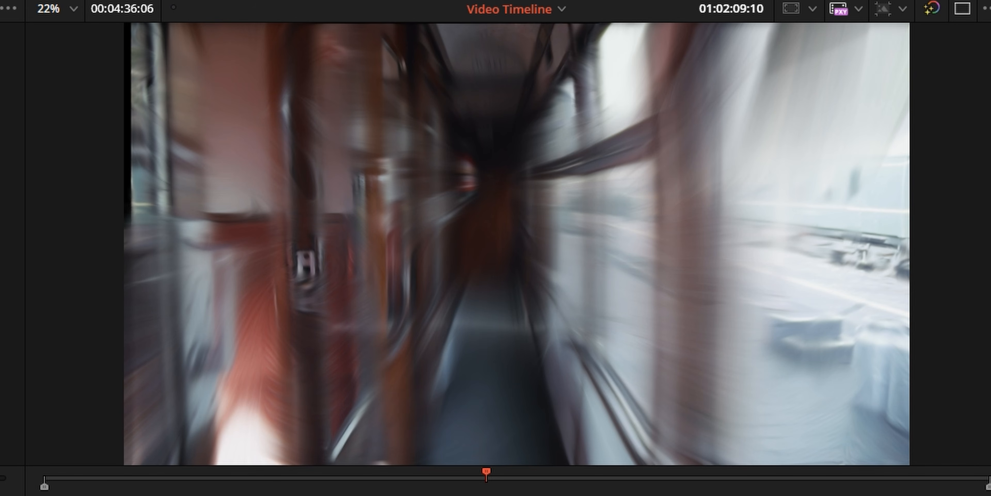
# Step: Add a Motion Trails node after VectorMotionBlur1 and keyframe its Trail Length at 0 on frame 107984
pyautogui.press('space')
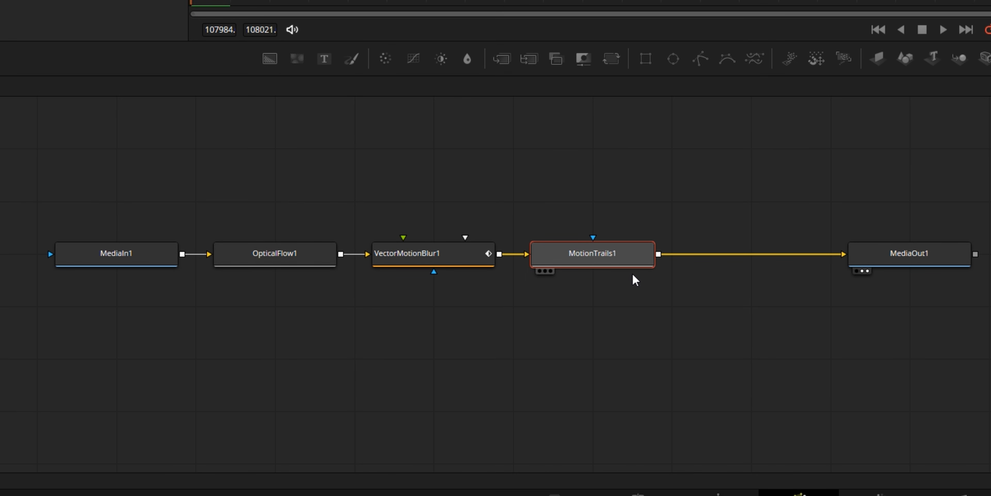
pyautogui.moveTo(636, 279)
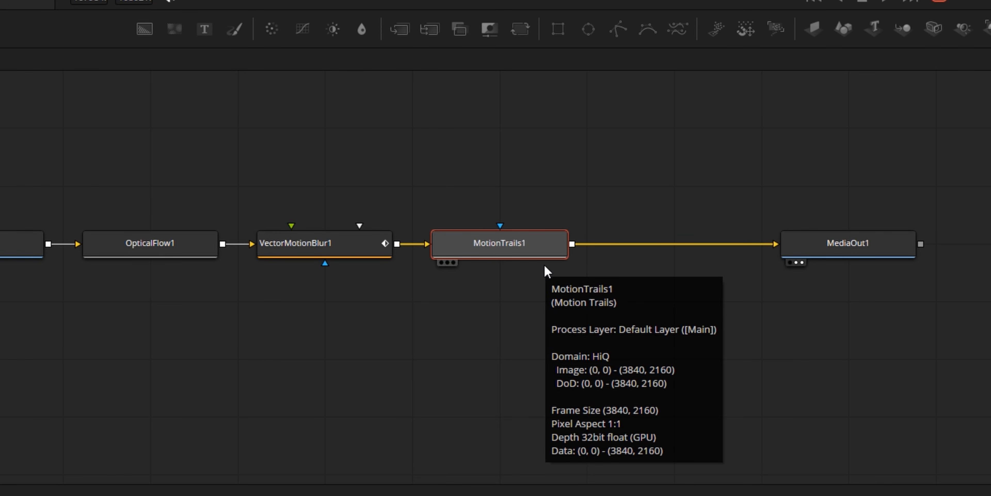
pyautogui.moveTo(537, 238); pyautogui.dragTo(556, 152)
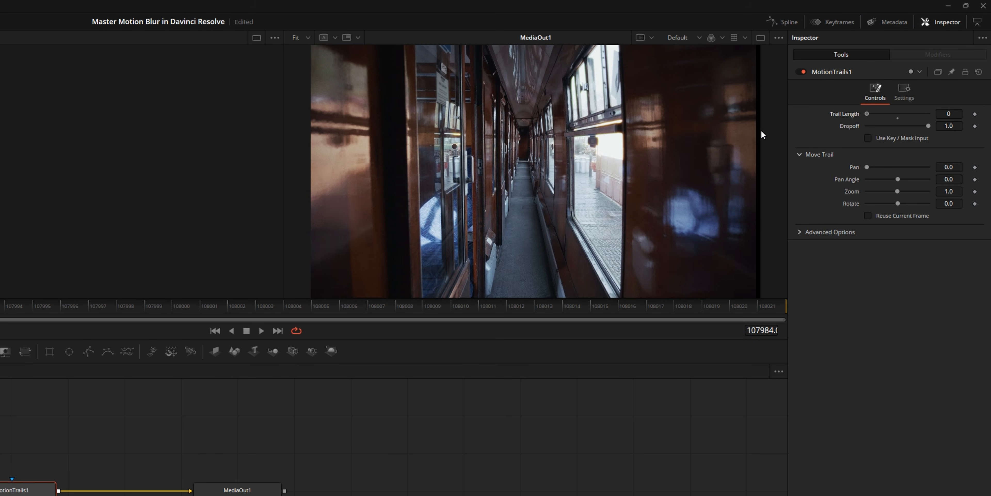
pyautogui.click(976, 113)
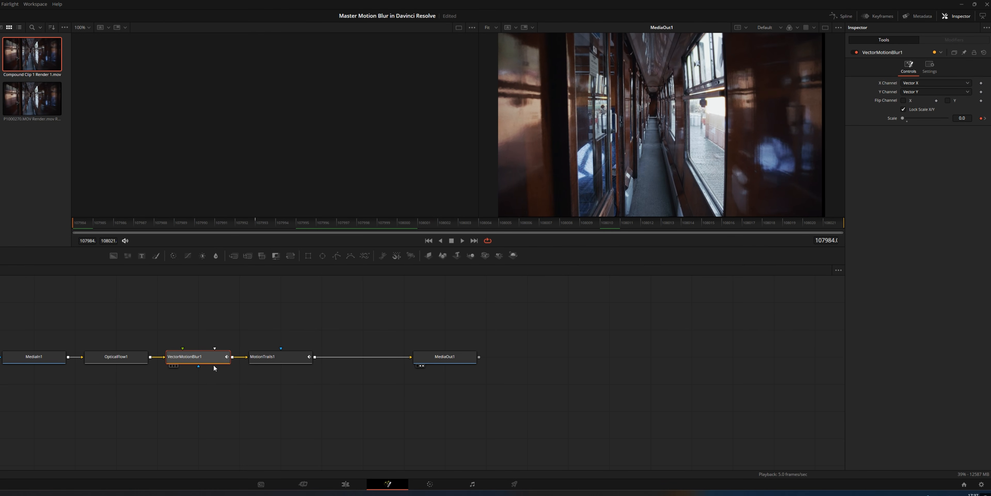
# Step: Keyframe the Motion Trails Trail Length at frame 107993, trying 4 and settling on 2
pyautogui.click(255, 223)
pyautogui.click(272, 355)
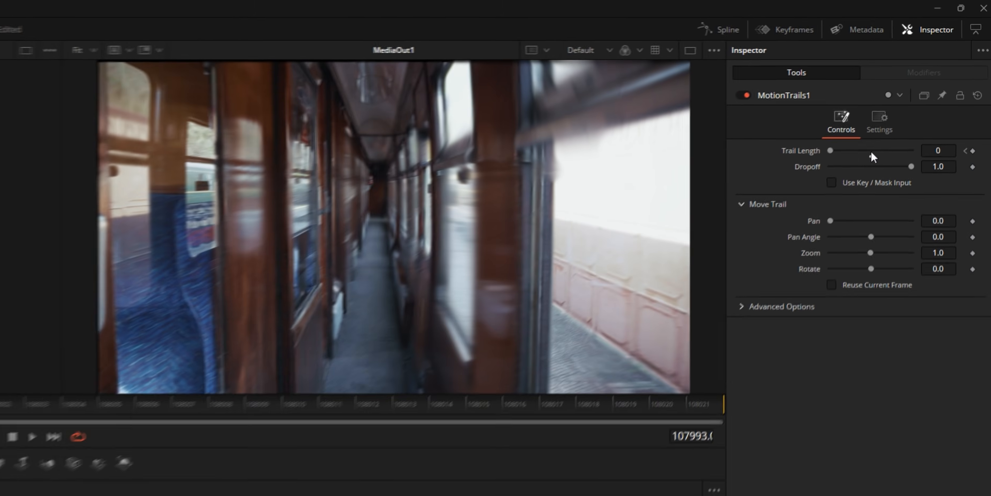
pyautogui.click(962, 83)
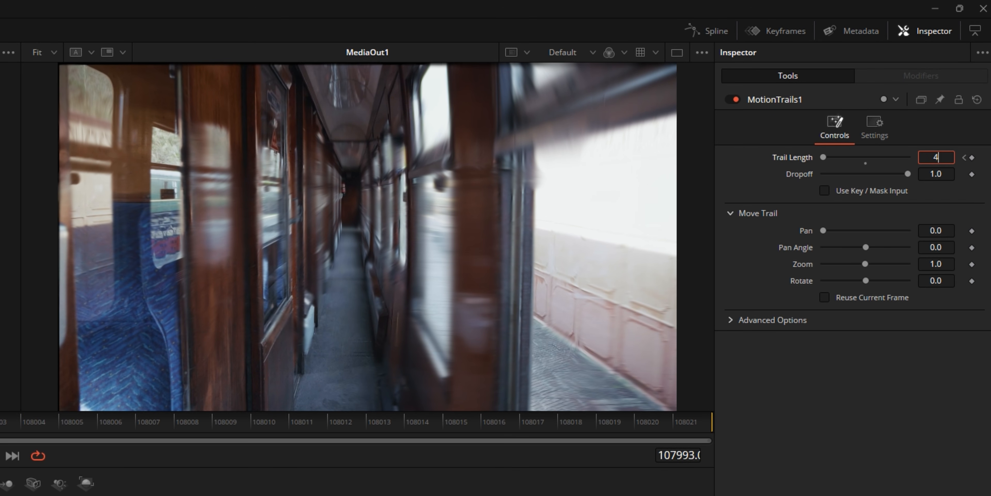
pyautogui.press('Tab')
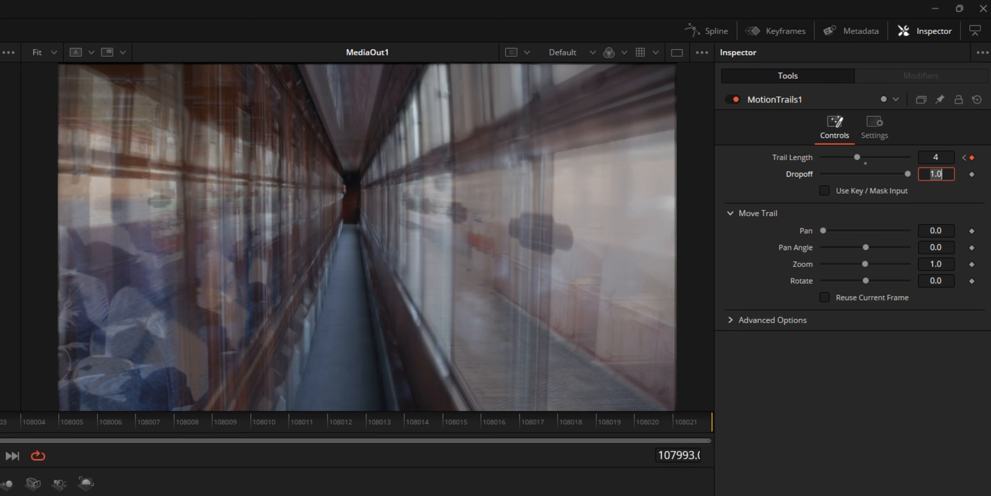
pyautogui.click(928, 157)
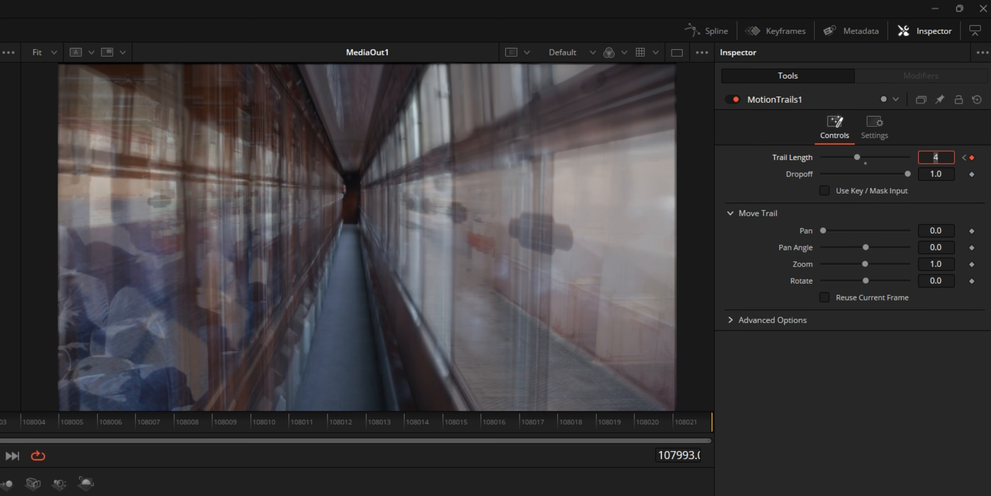
pyautogui.write('2')
pyautogui.press('Tab')
# Step: Show the Scale and Trail Length splines and ease their opening keyframes with Ease In 0.0 and Ease Out 81.0
pyautogui.click(701, 37)
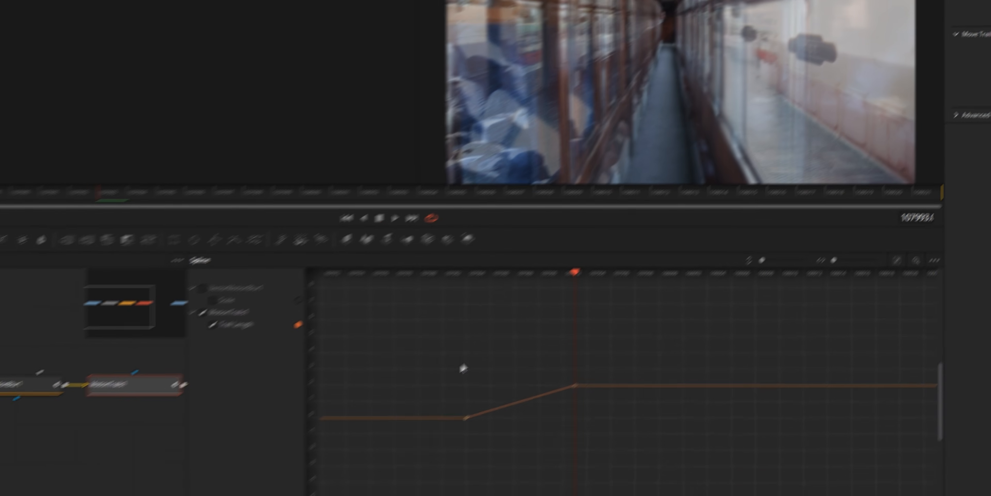
pyautogui.click(293, 252)
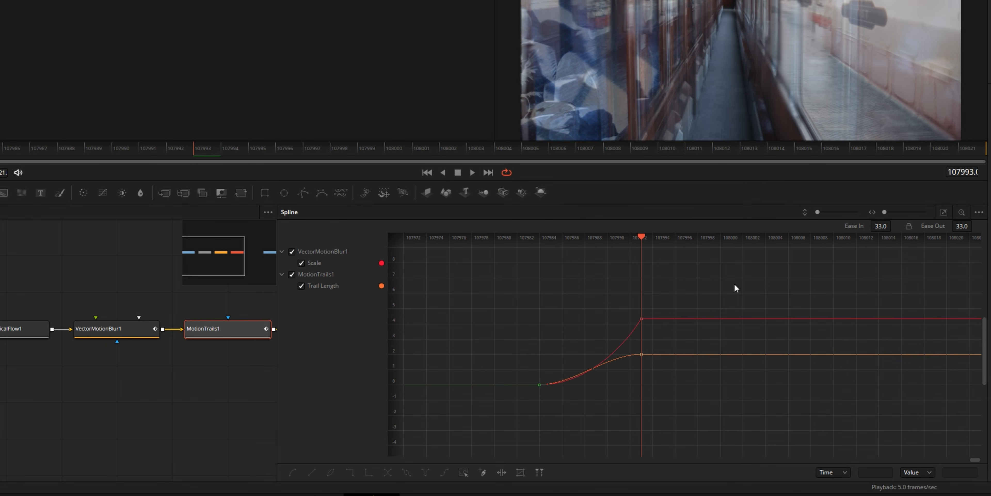
pyautogui.moveTo(735, 285); pyautogui.dragTo(497, 416)
pyautogui.press('f')
pyautogui.moveTo(881, 226); pyautogui.dragTo(864, 226)
pyautogui.moveTo(961, 226); pyautogui.dragTo(982, 226)
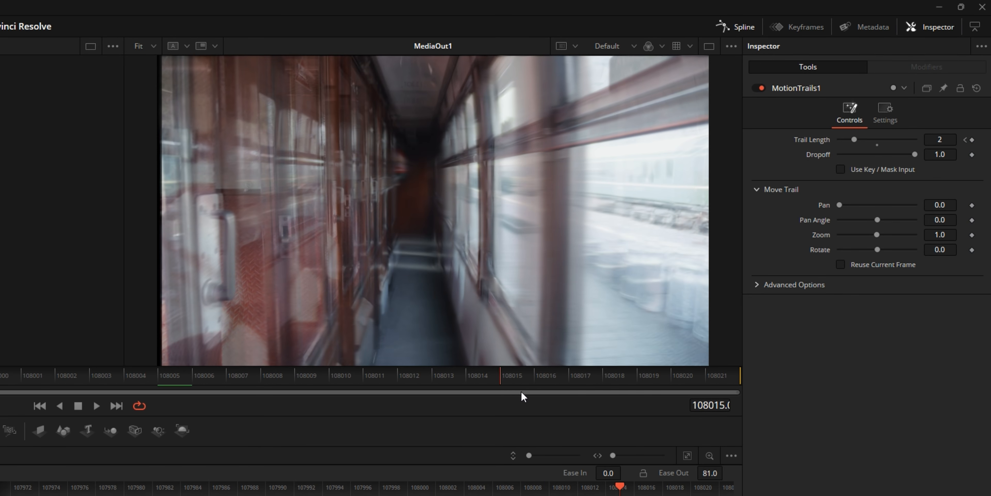
# Step: Keyframe the current Scale and Trail Length values at frame 108014 and set both to 0 at frame 108021
pyautogui.click(493, 392)
pyautogui.click(972, 139)
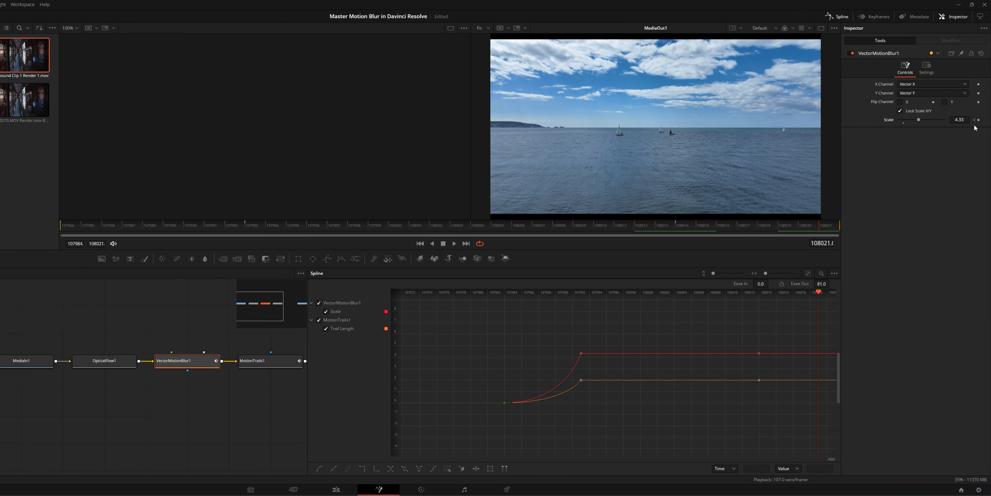
pyautogui.click(959, 119)
pyautogui.write('0')
pyautogui.press('Return')
pyautogui.click(251, 363)
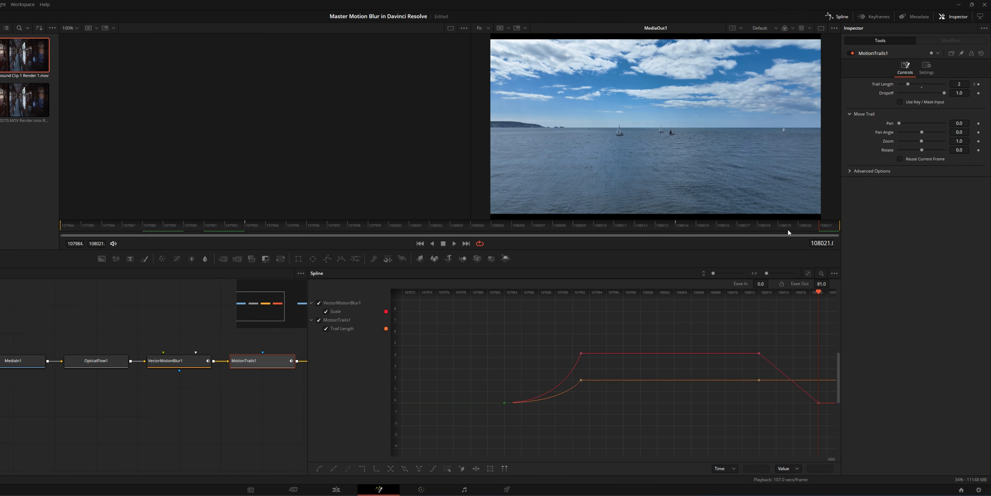
# Step: Ease the closing Scale and Trail Length keyframes in the spline with Ease In 74.1 and Ease Out 0.0
pyautogui.moveTo(691, 341); pyautogui.dragTo(631, 333)
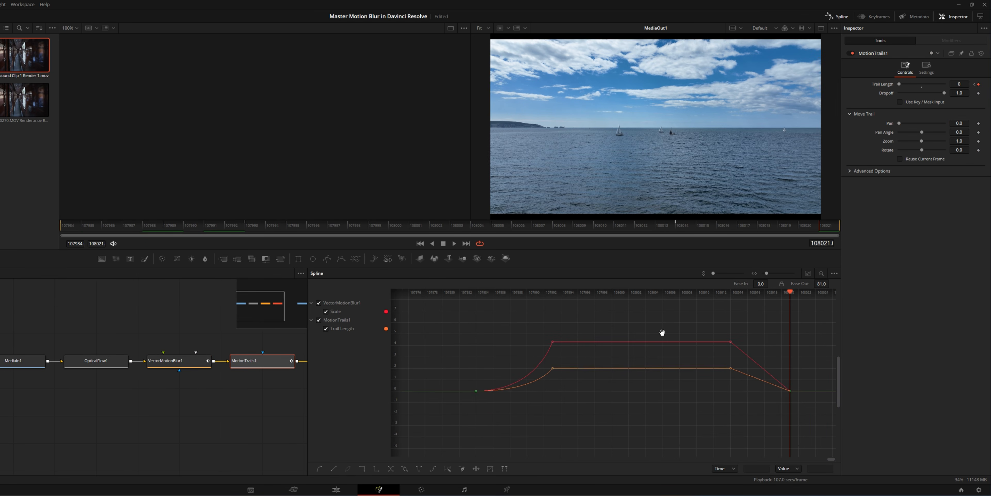
pyautogui.moveTo(664, 312); pyautogui.dragTo(771, 402)
pyautogui.moveTo(772, 403); pyautogui.dragTo(793, 422)
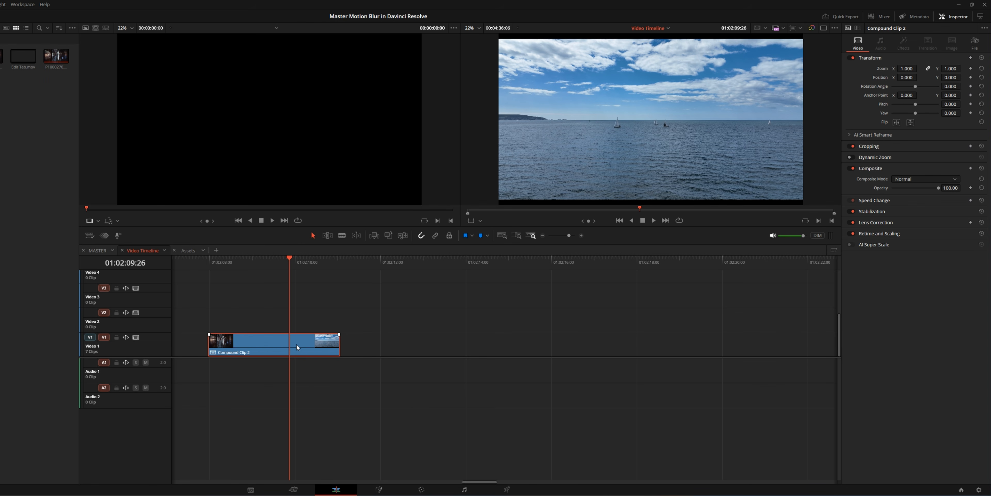
# Step: Open the Render in Place settings for Compound Clip 2
pyautogui.click(351, 295)
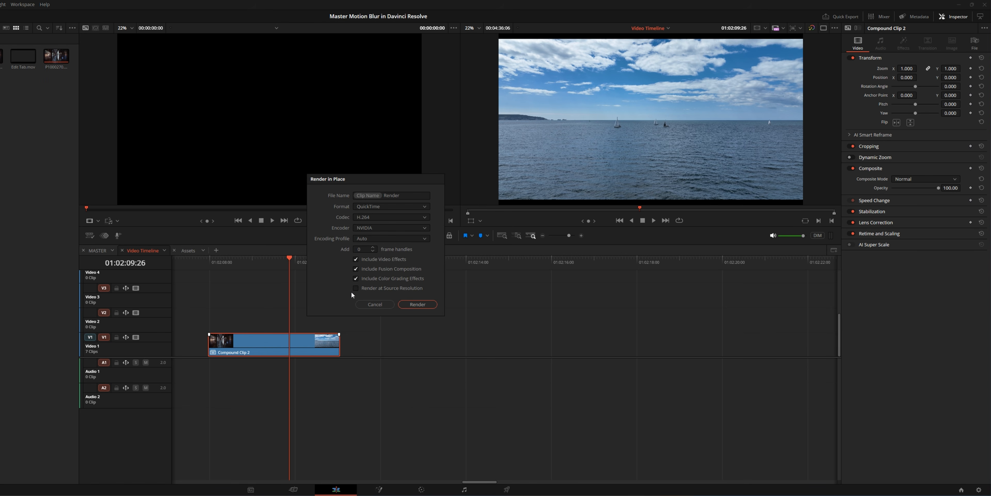